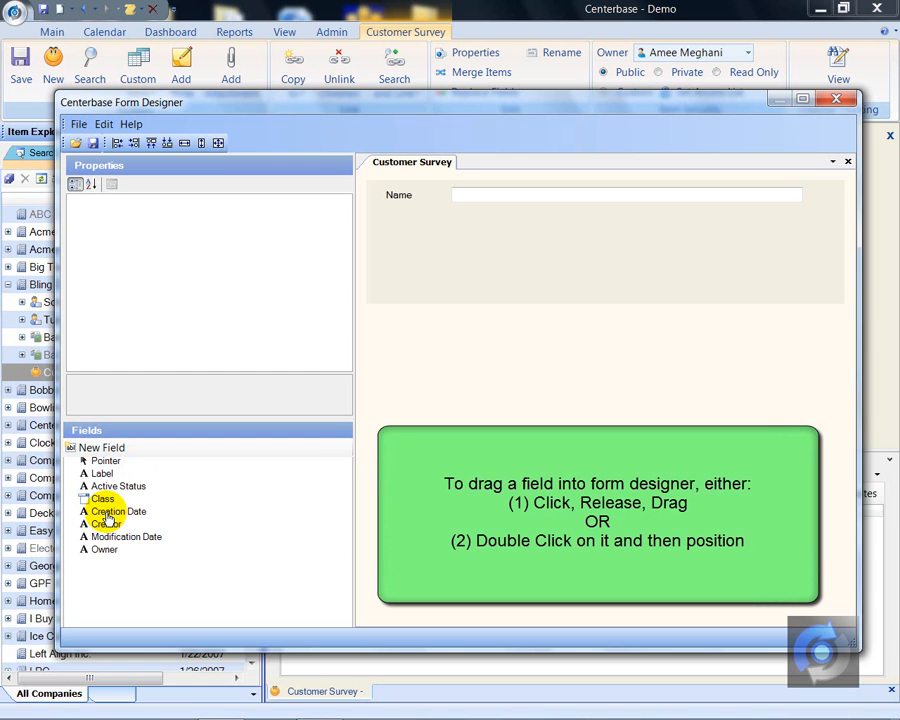
# - Add the Creation Date field to the Customer Survey form directly below the Name field
pyautogui.click(107, 514)
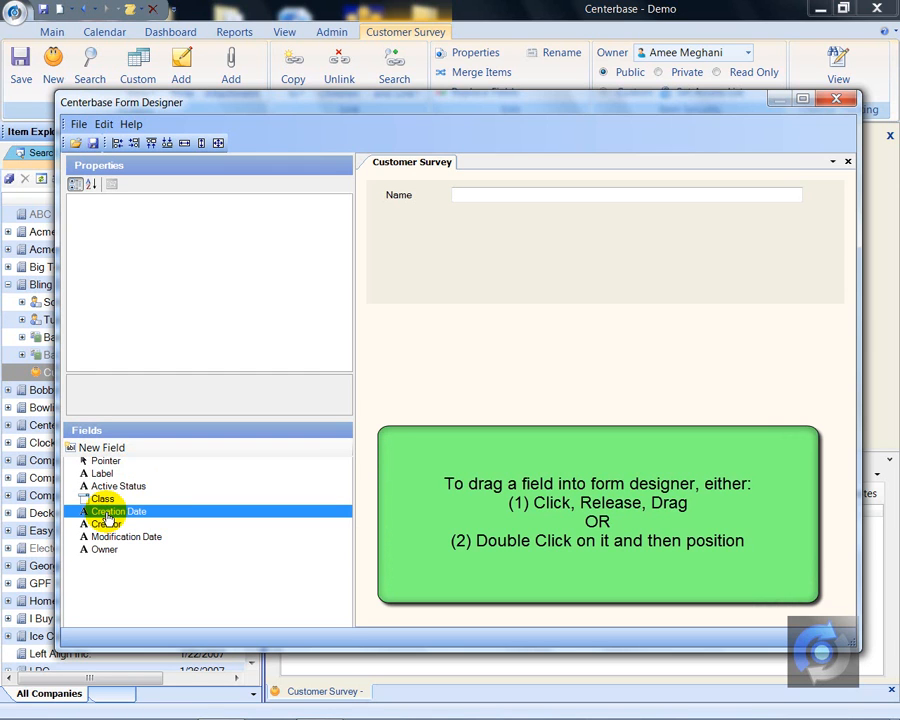
pyautogui.moveTo(108, 514); pyautogui.dragTo(388, 216)
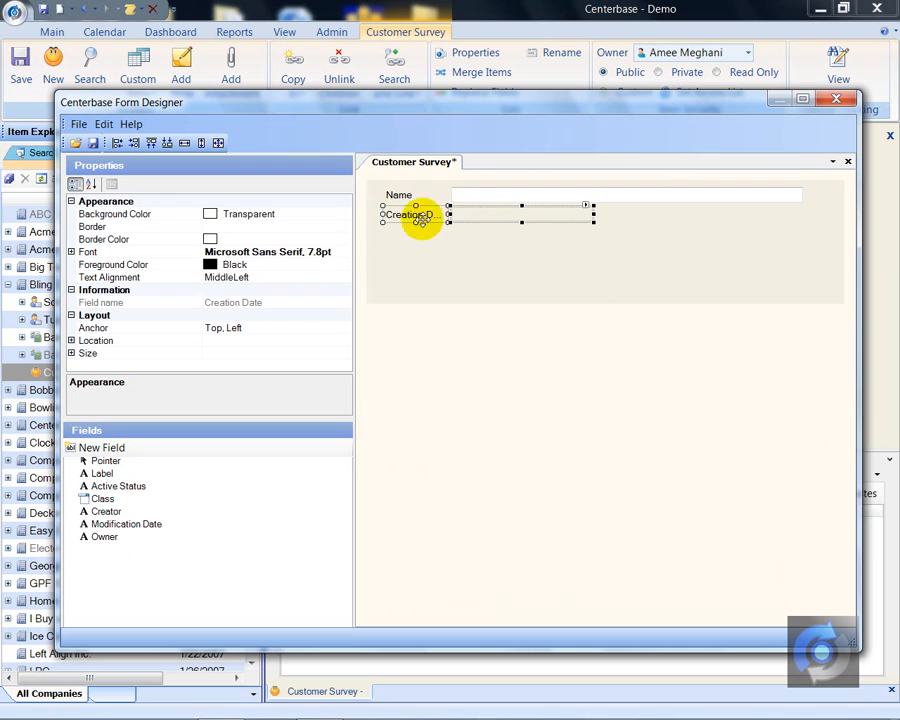
pyautogui.click(472, 254)
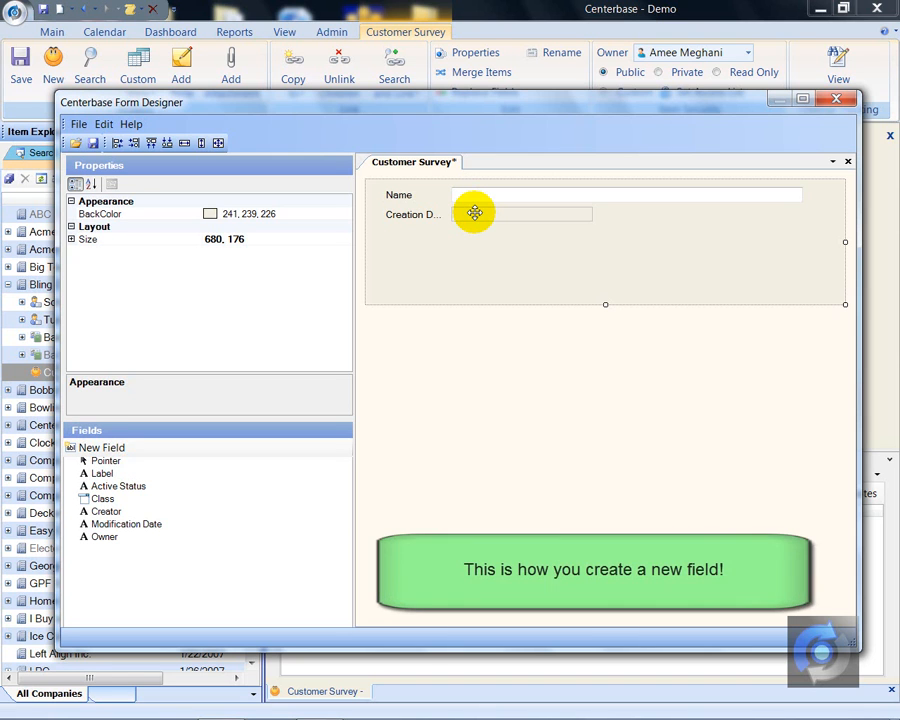
# - Create a new Lookup field named Linked Company with Companies as its item type
pyautogui.doubleClick(98, 448)
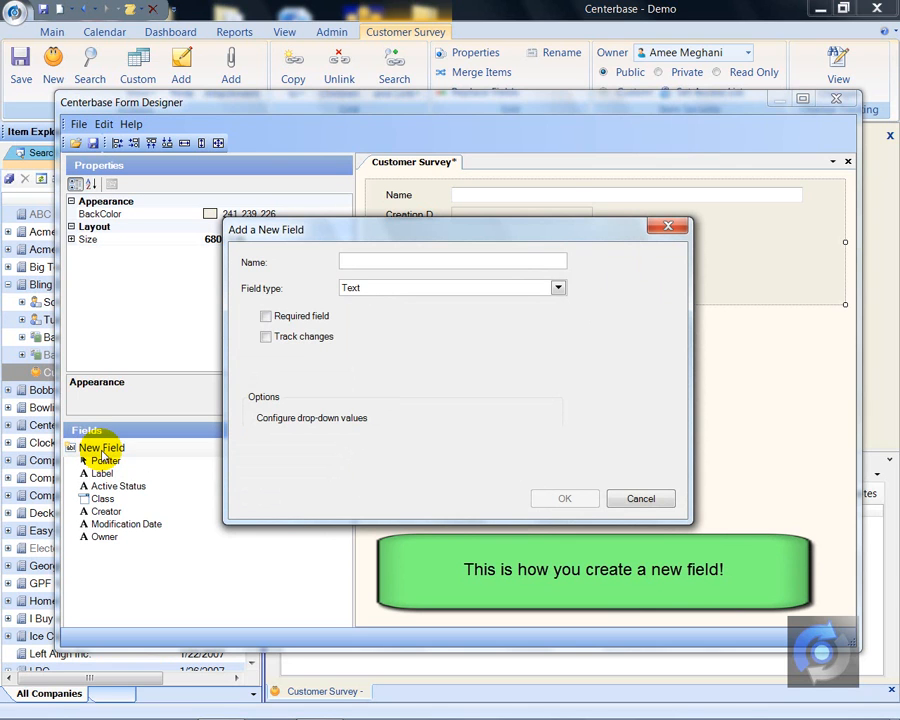
pyautogui.write('Linke')
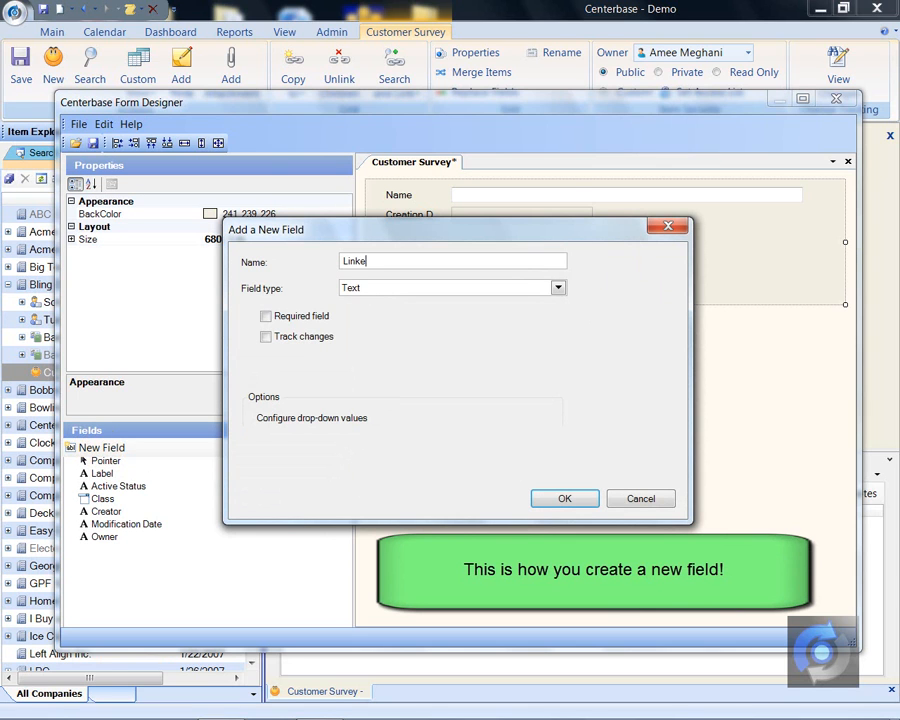
pyautogui.write('d Company')
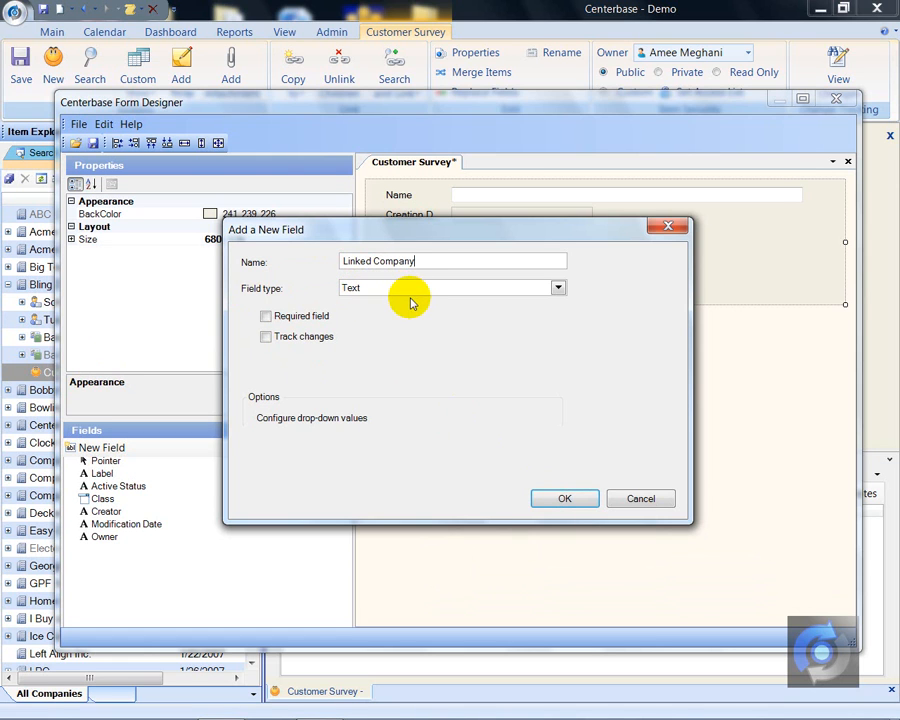
pyautogui.click(556, 289)
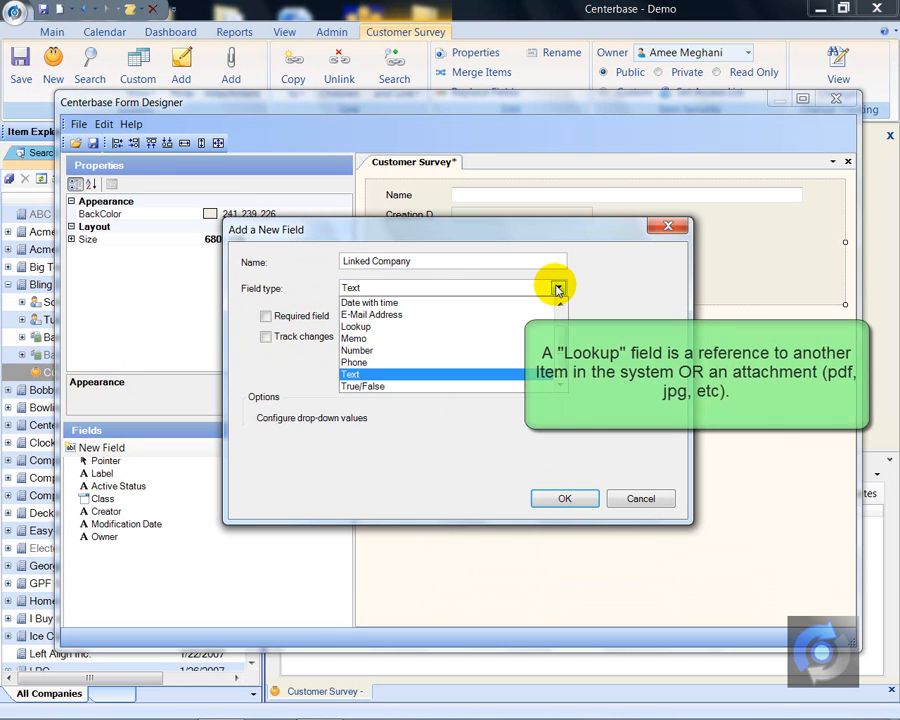
pyautogui.click(360, 327)
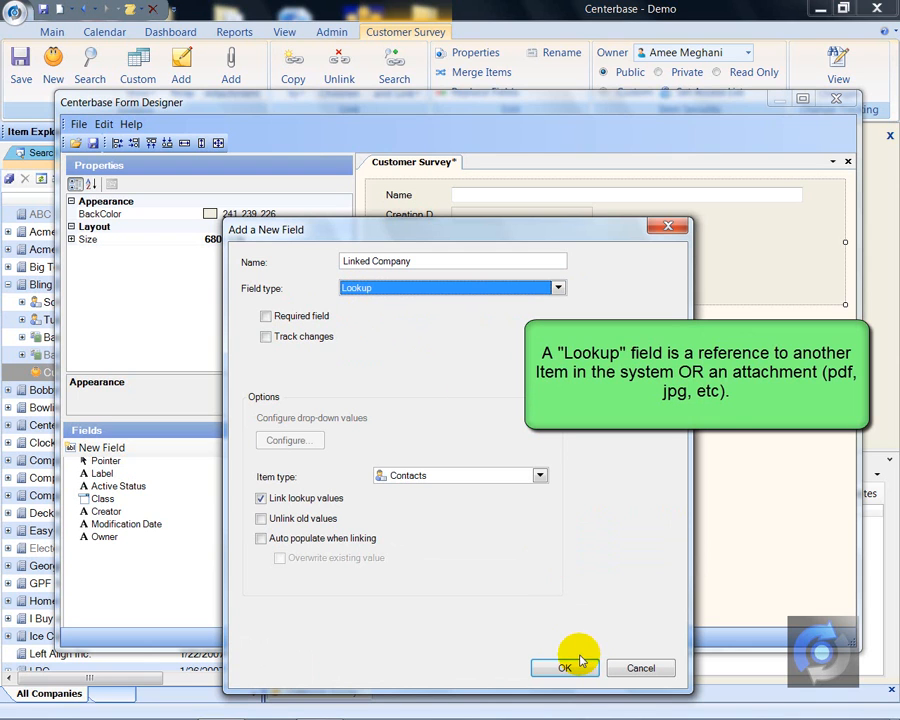
pyautogui.click(540, 476)
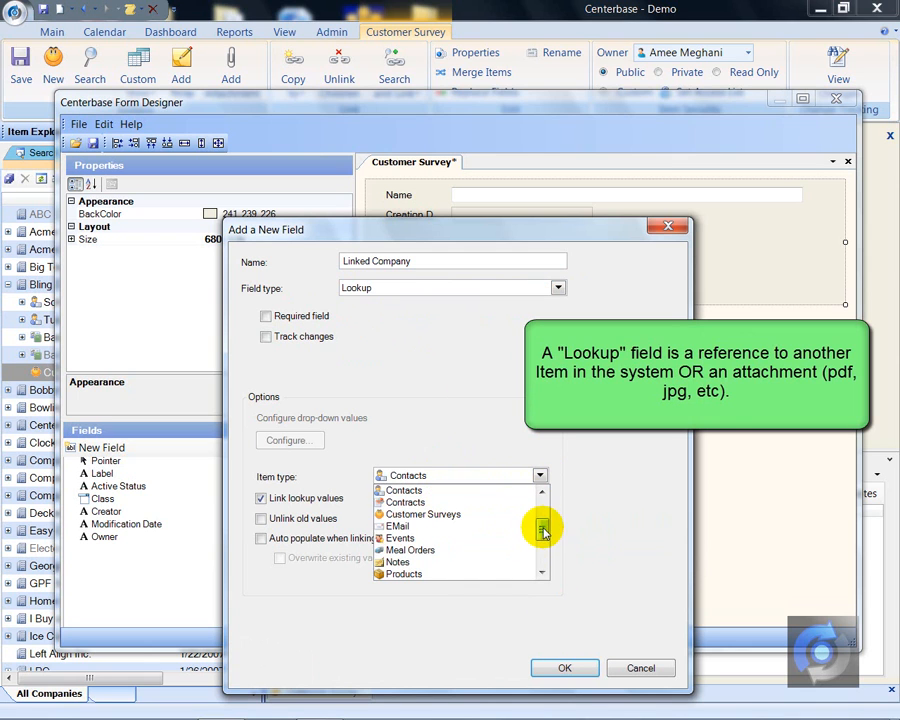
pyautogui.moveTo(542, 526); pyautogui.dragTo(541, 522)
pyautogui.click(415, 502)
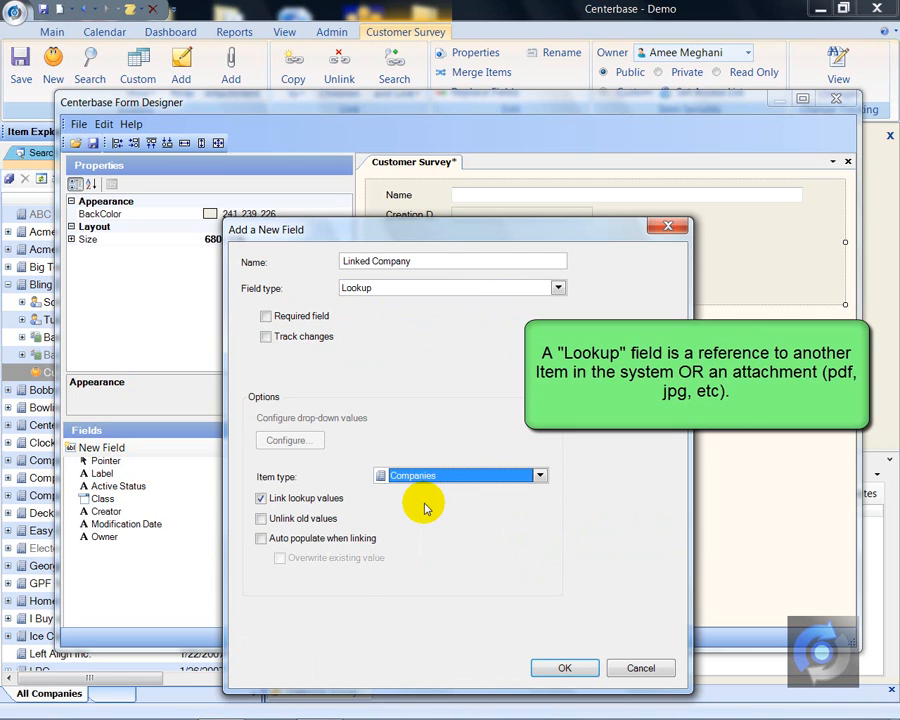
pyautogui.click(563, 667)
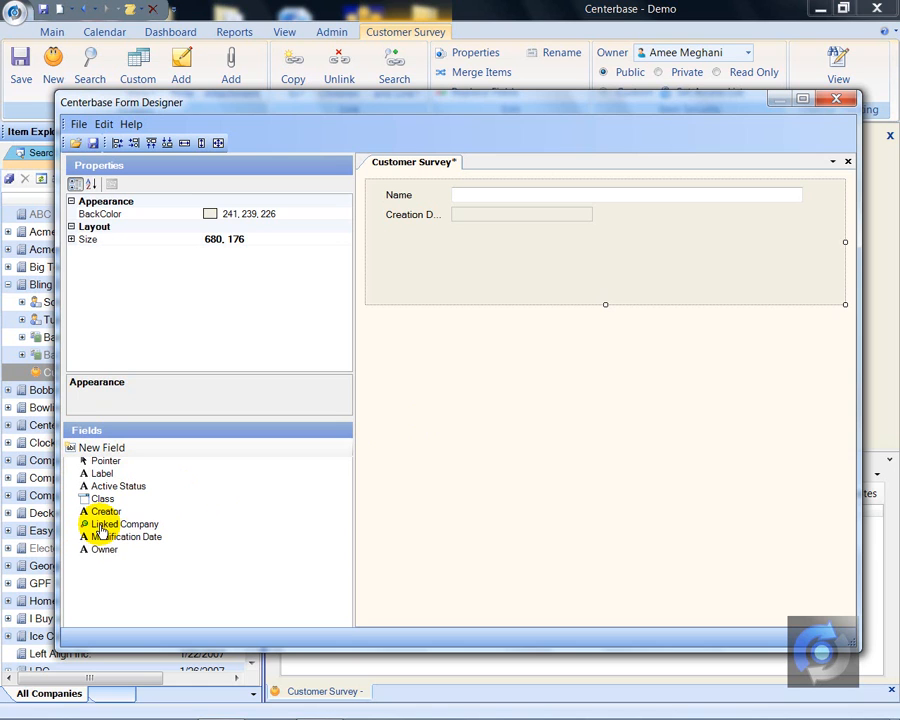
# - Place the Linked Company field on the form directly below Creation Date, aligned with the labels above
pyautogui.click(101, 530)
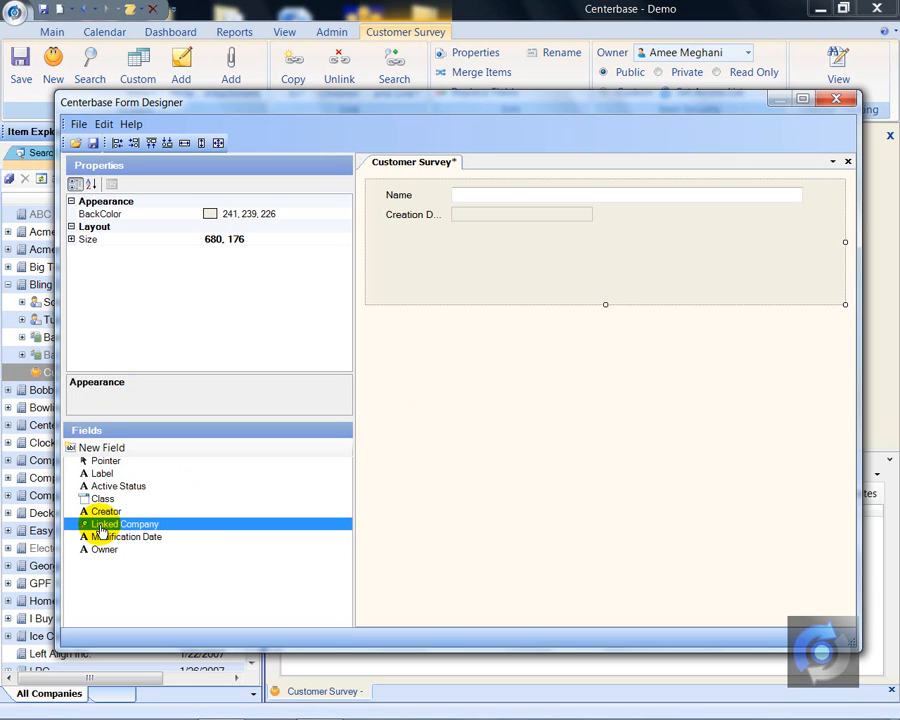
pyautogui.moveTo(101, 530); pyautogui.dragTo(390, 247)
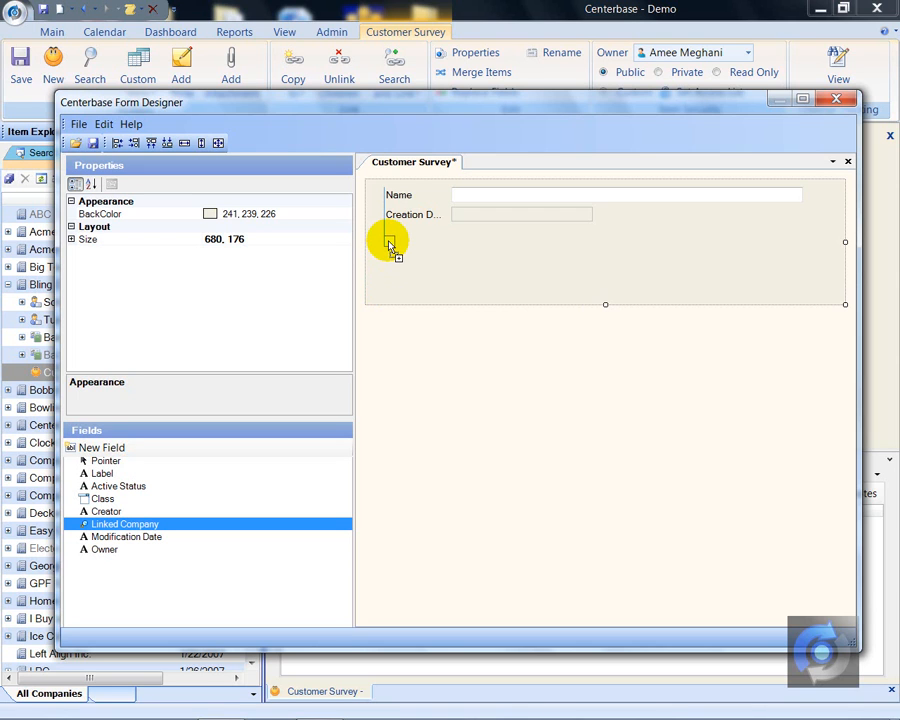
pyautogui.moveTo(390, 240); pyautogui.dragTo(386, 236)
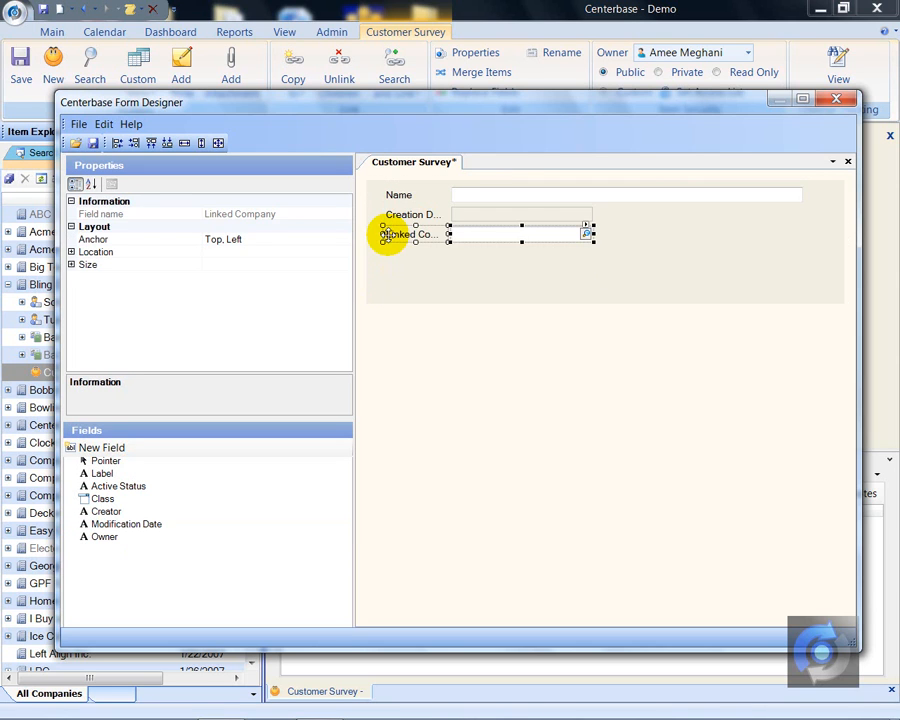
pyautogui.click(410, 281)
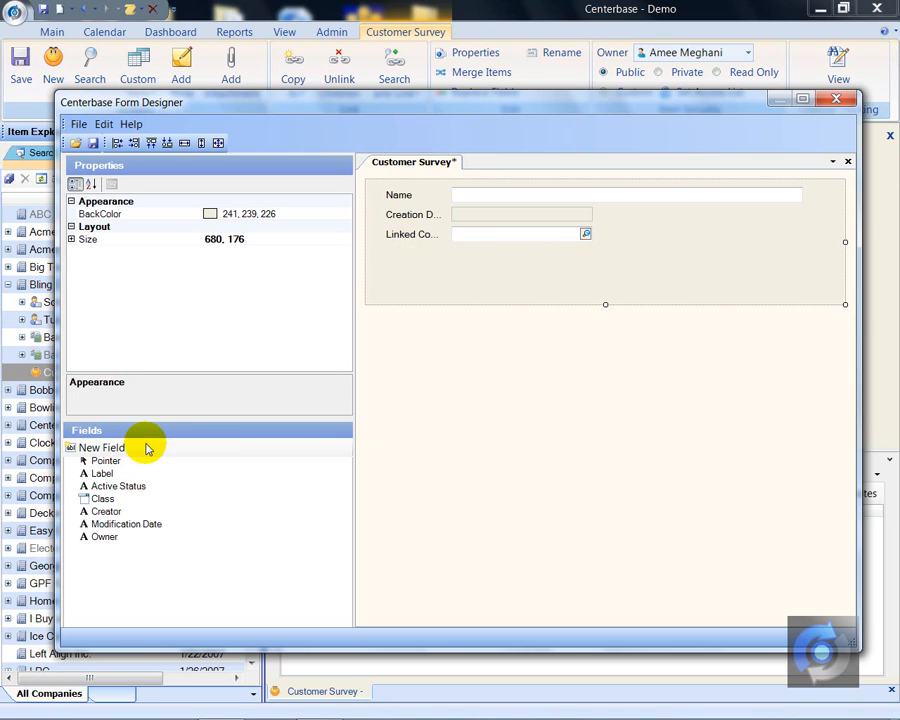
# - Create a Lookup field named Linked Contact with item type Contacts and place it on the form below Linked Company
pyautogui.doubleClick(104, 449)
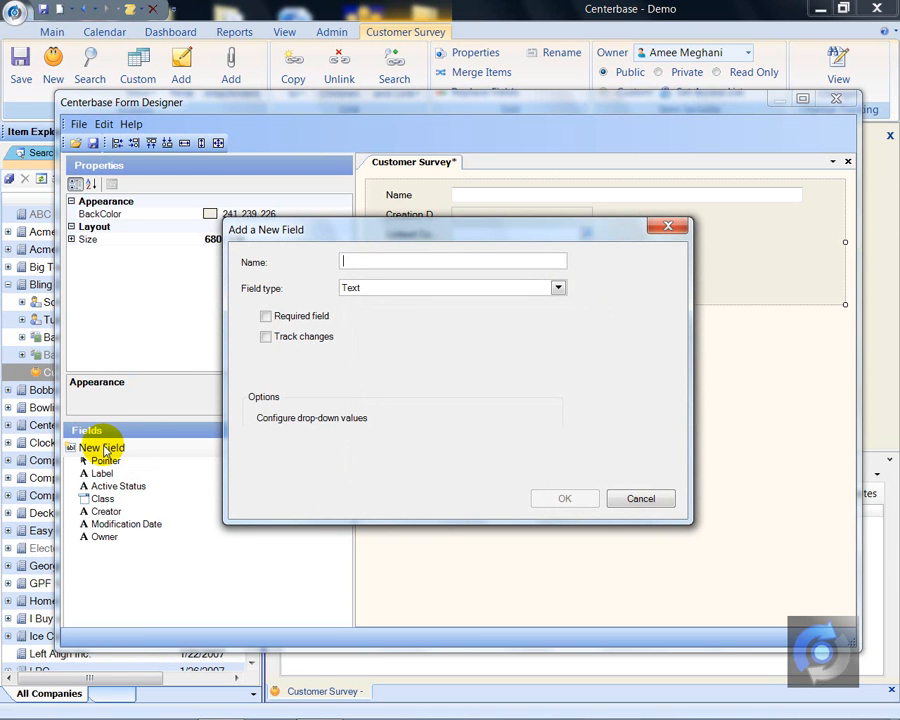
pyautogui.write('Linked')
pyautogui.write(' Main Conta')
pyautogui.write('ct')
pyautogui.press('BackSpace')
pyautogui.press('BackSpace')
pyautogui.press('BackSpace')
pyautogui.press('BackSpace')
pyautogui.press('BackSpace')
pyautogui.press('BackSpace')
pyautogui.press('BackSpace')
pyautogui.press('BackSpace')
pyautogui.press('BackSpace')
pyautogui.press('BackSpace')
pyautogui.press('BackSpace')
pyautogui.press('BackSpace')
pyautogui.press('BackSpace')
pyautogui.write('Contact')
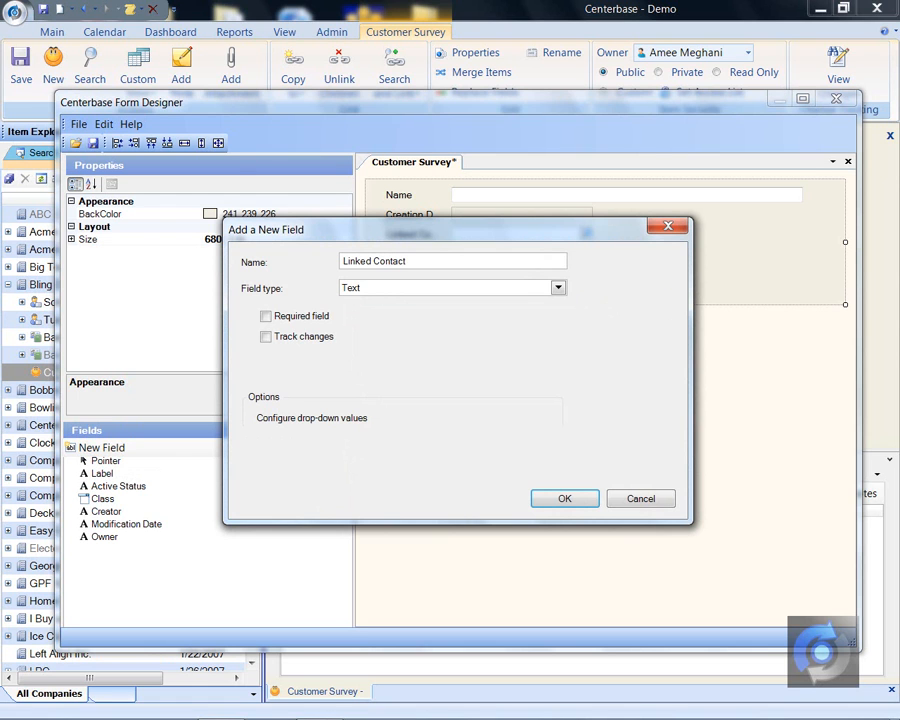
pyautogui.click(557, 288)
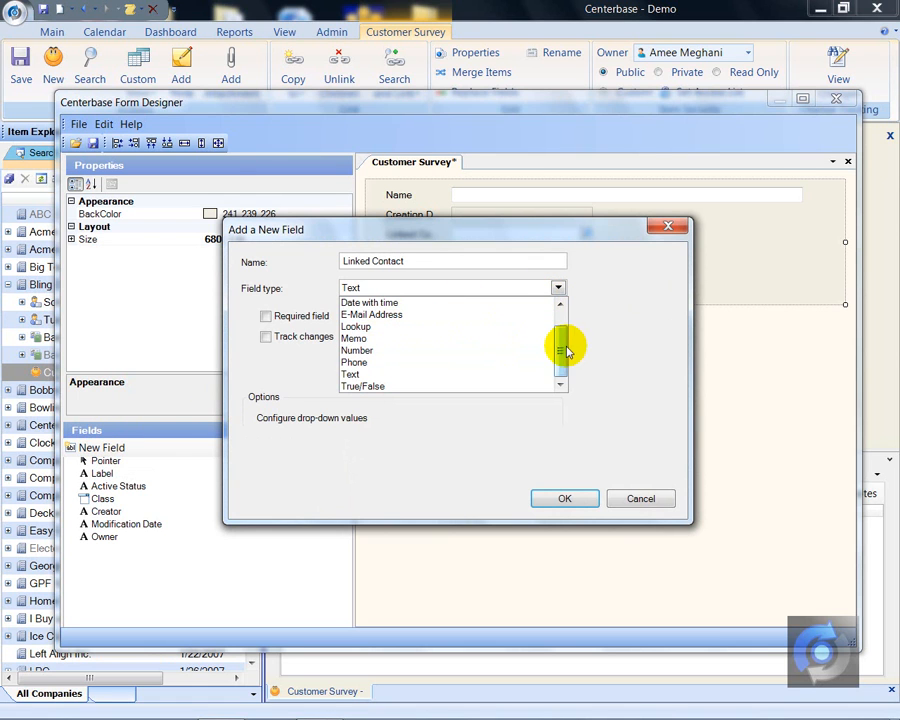
pyautogui.click(410, 327)
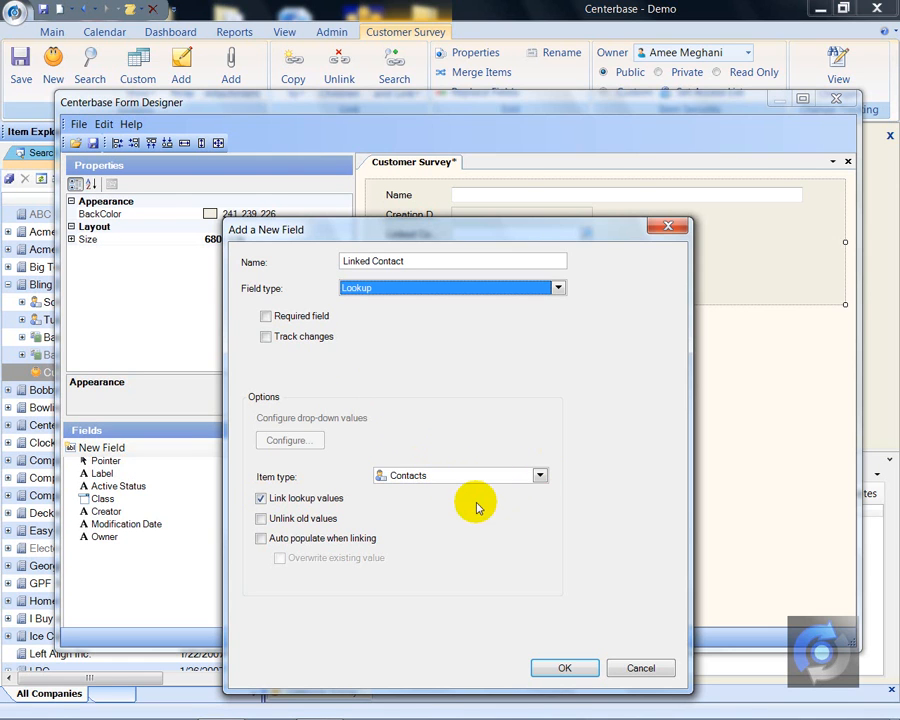
pyautogui.click(560, 666)
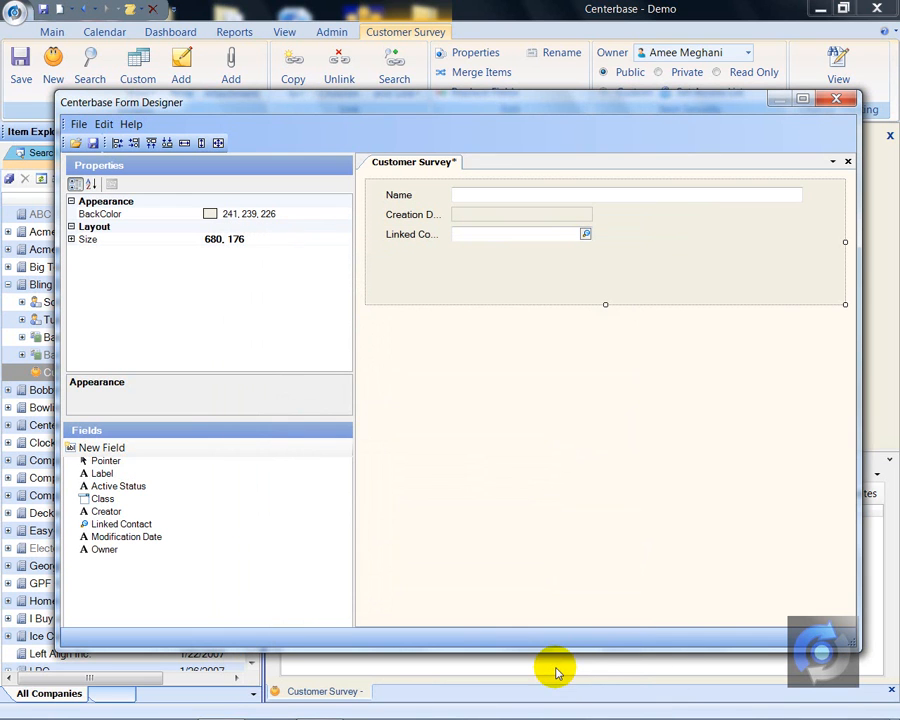
pyautogui.click(123, 525)
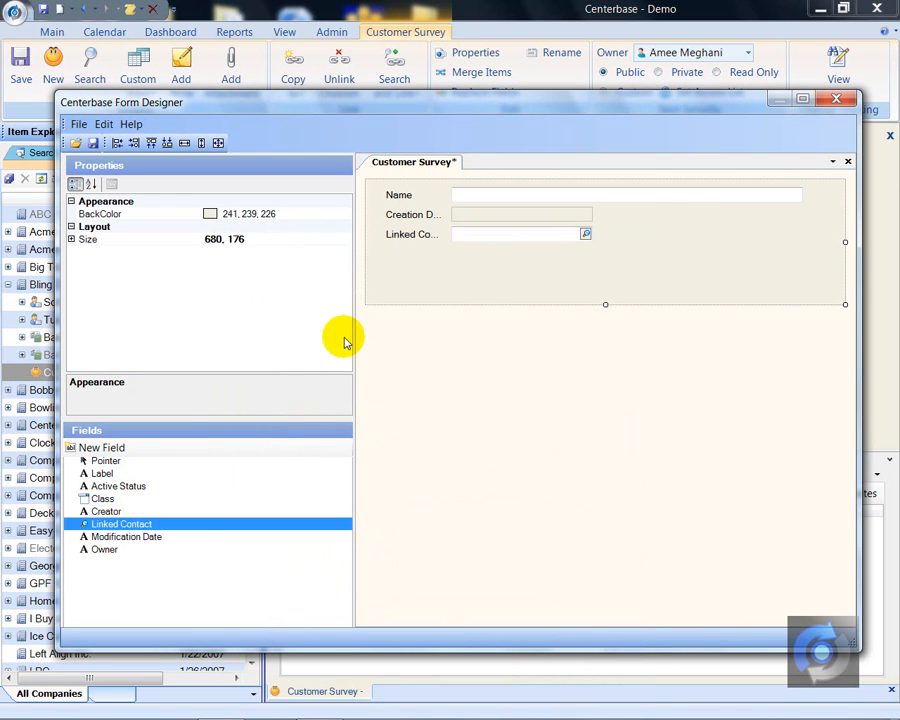
pyautogui.moveTo(178, 527)
pyautogui.mouseDown()
pyautogui.moveTo(370, 400)
pyautogui.moveTo(390, 258)
pyautogui.mouseUp()
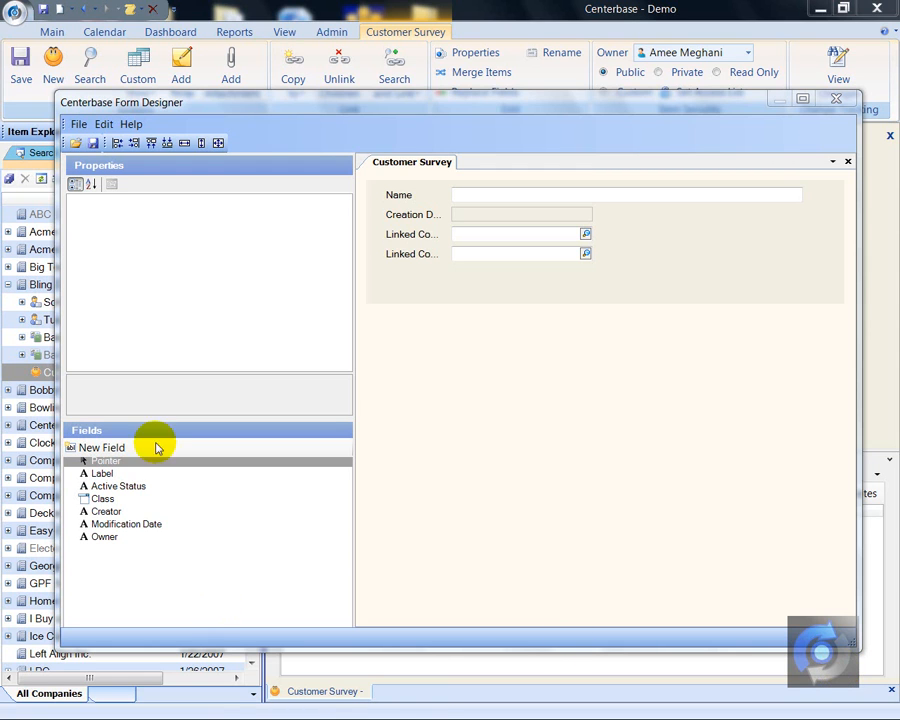
# - Start a new field named Type of Feedback with Text as its field type
pyautogui.doubleClick(114, 450)
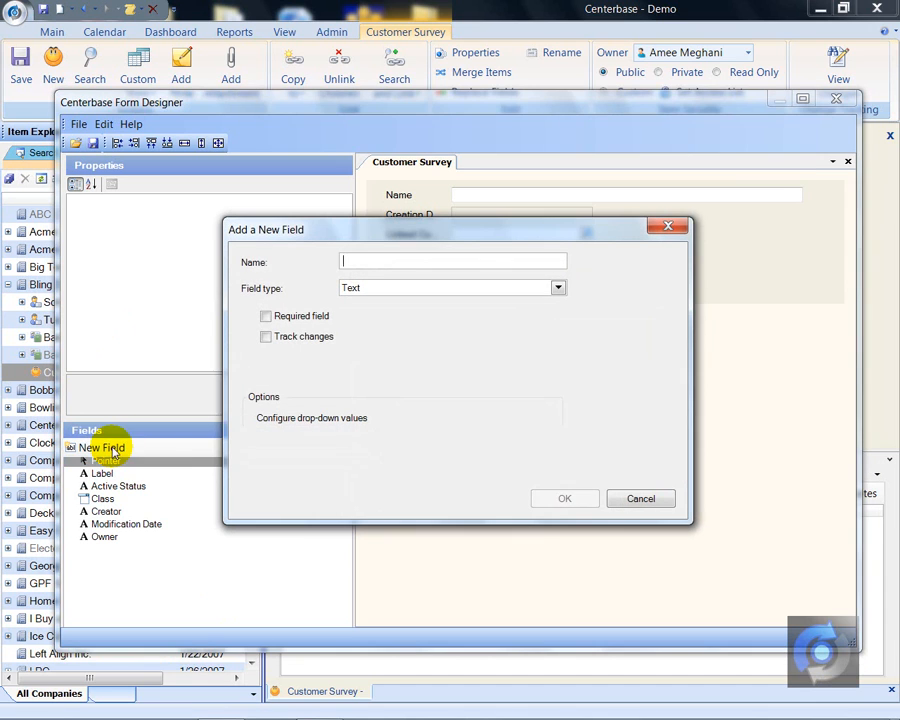
pyautogui.write('Ty')
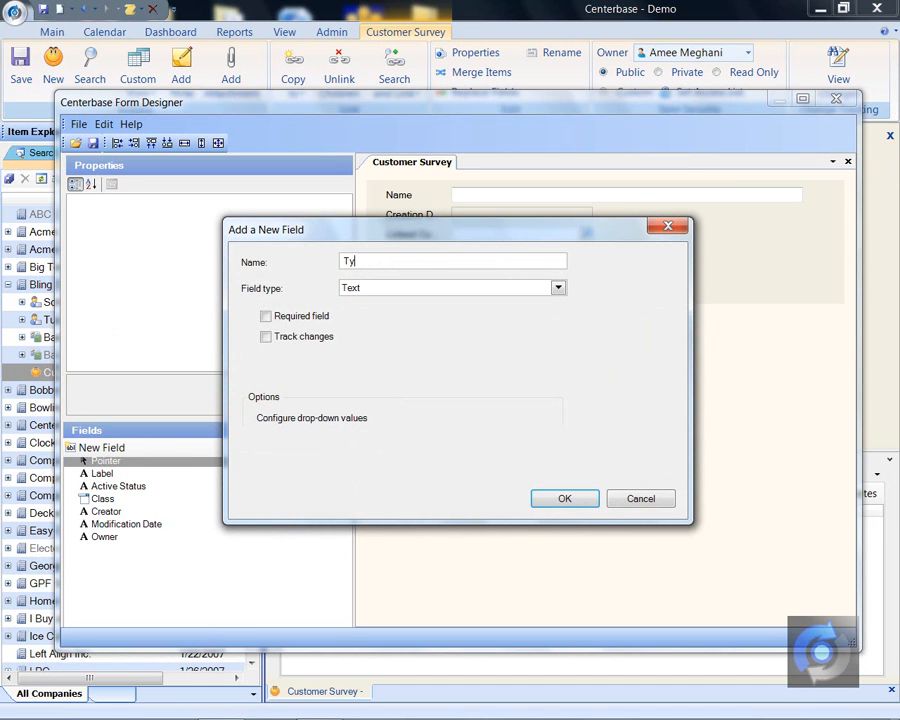
pyautogui.write('pe of Feedback')
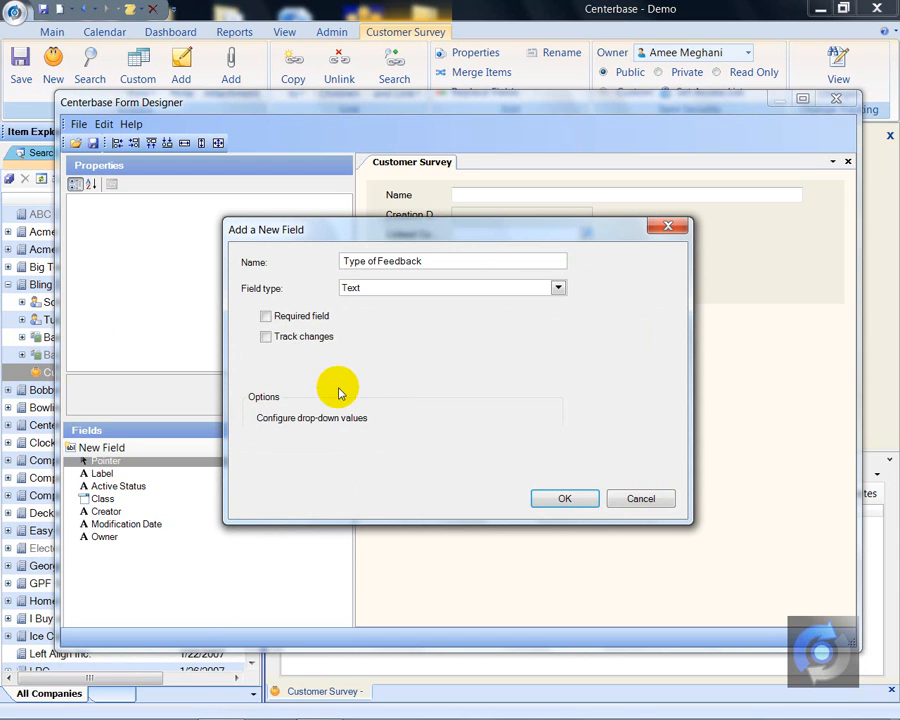
pyautogui.click(558, 288)
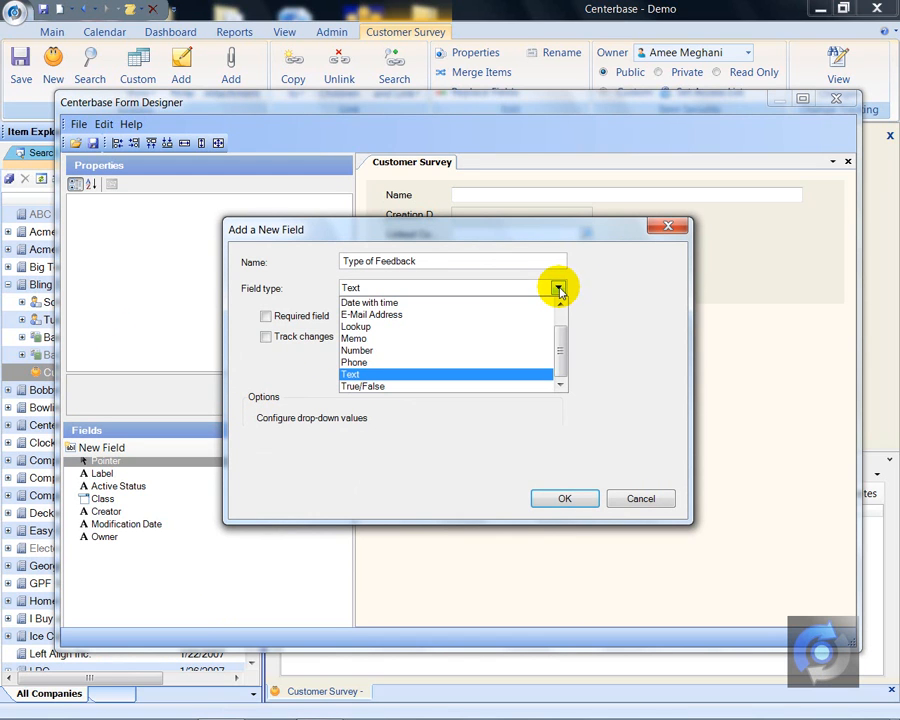
pyautogui.click(490, 327)
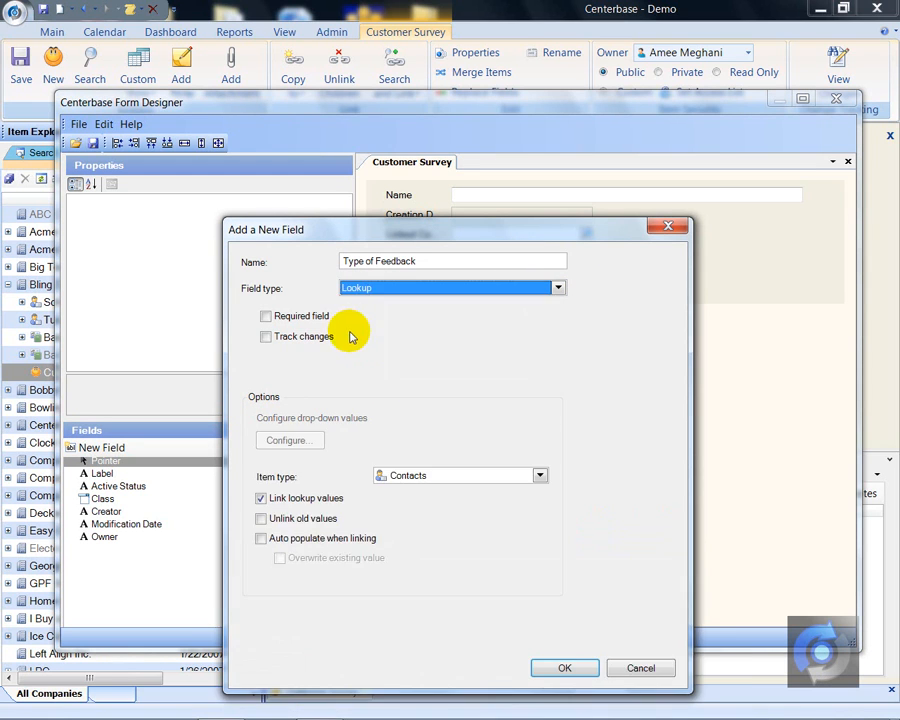
pyautogui.click(558, 289)
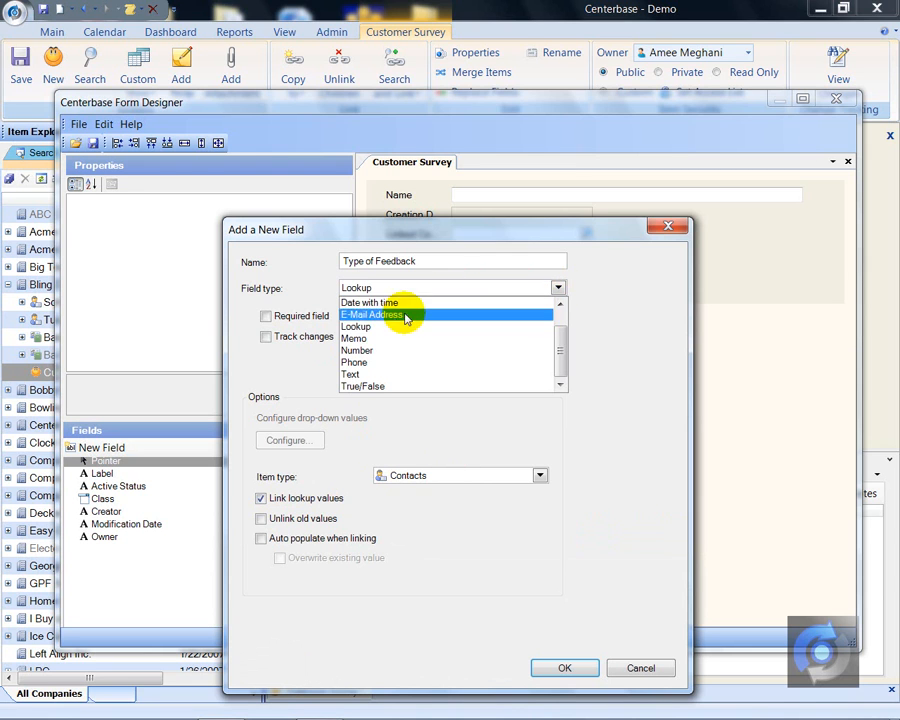
pyautogui.click(351, 374)
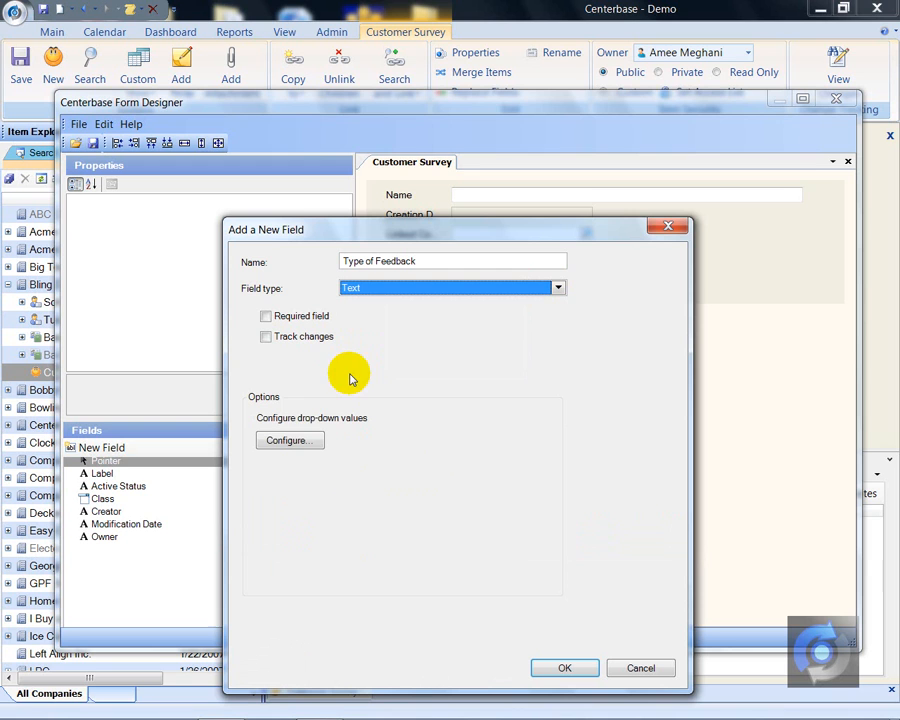
# - Add Email Response and Web Form as the first two drop-down values of the Type of Feedback field
pyautogui.click(295, 445)
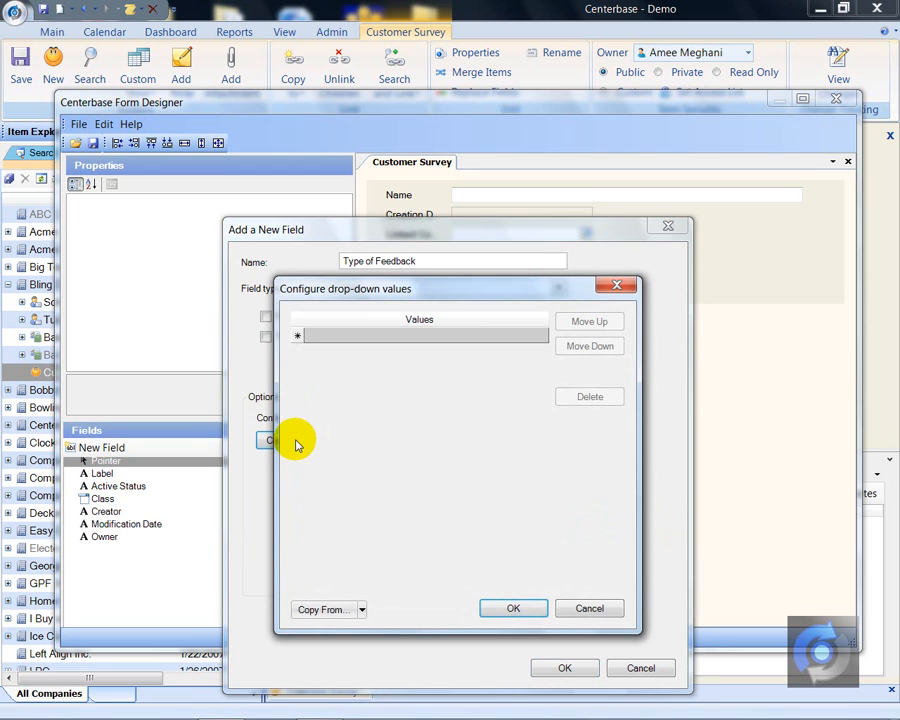
pyautogui.click(327, 336)
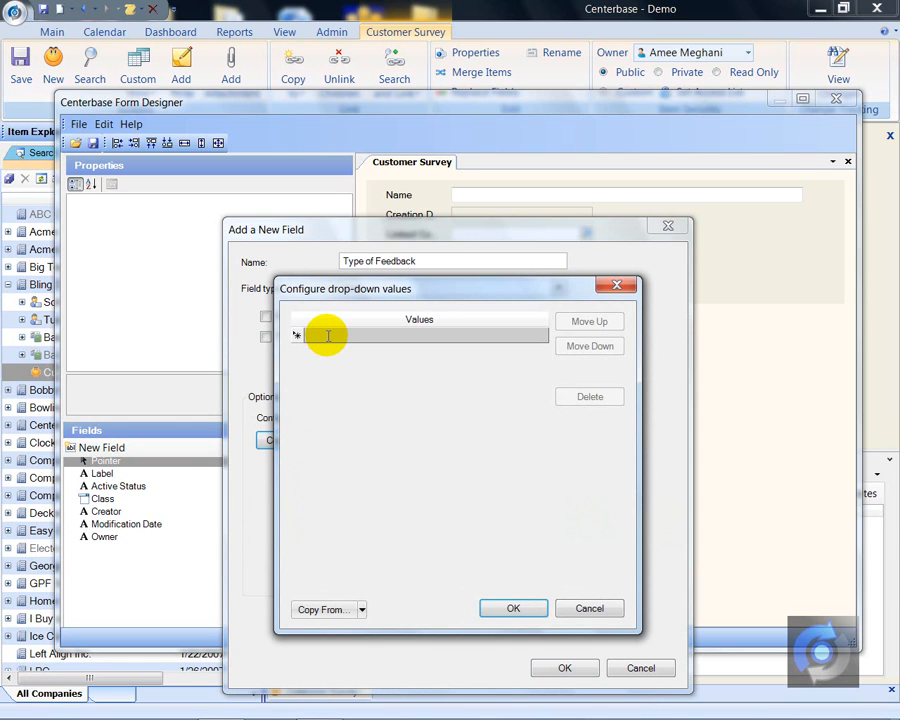
pyautogui.write('Email R')
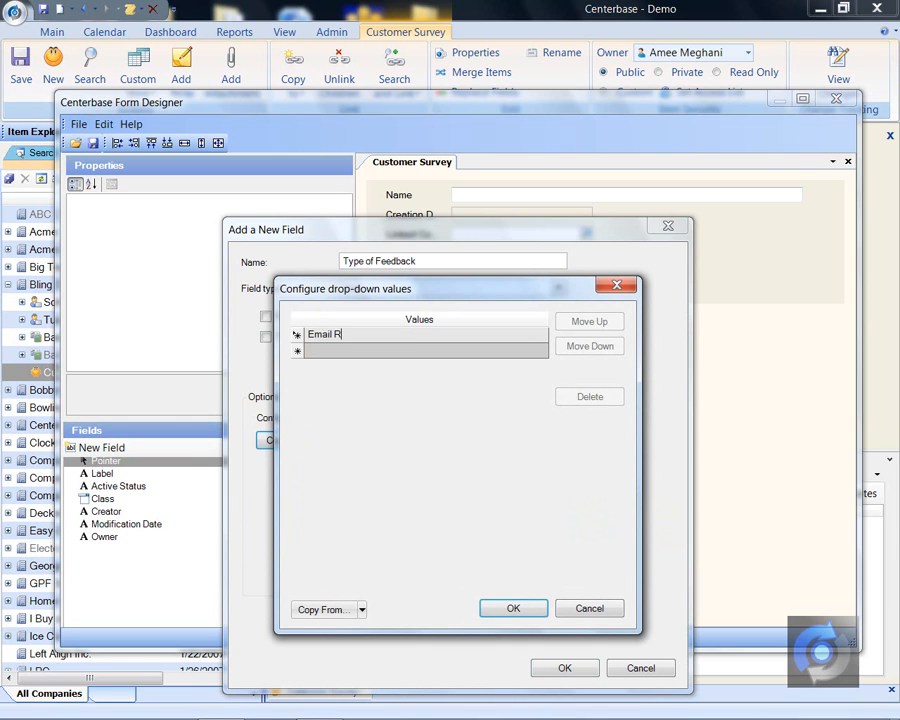
pyautogui.write('esponse')
pyautogui.click(328, 338)
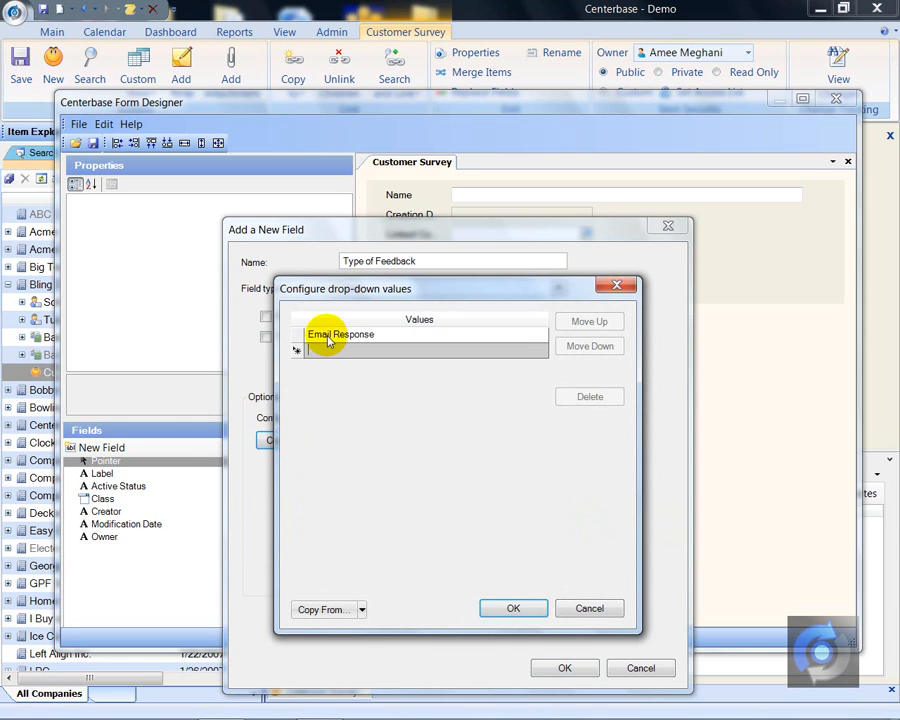
pyautogui.click(327, 350)
pyautogui.write('Web Form')
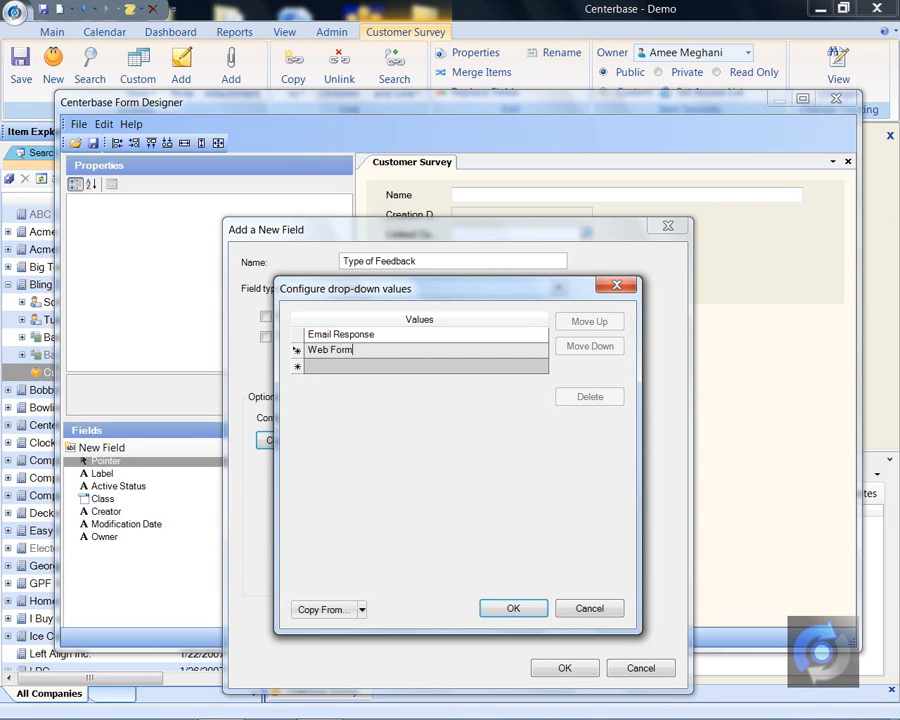
pyautogui.press('Tab')
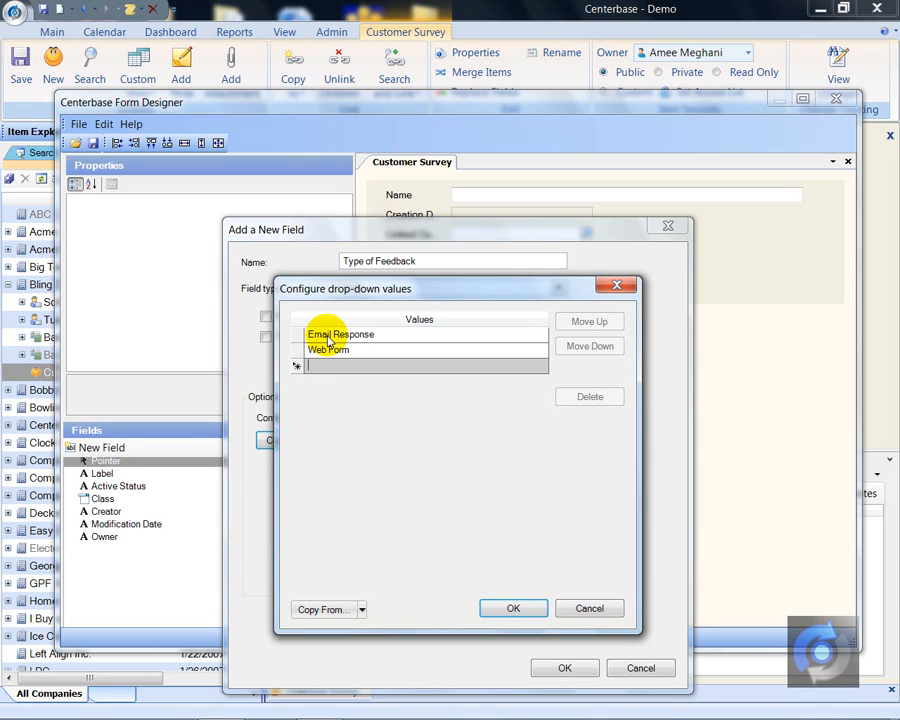
# - Add the drop-down values Formal Survey, Verbal Feedback and Phone Call below Web Form and accept the list
pyautogui.write('Form')
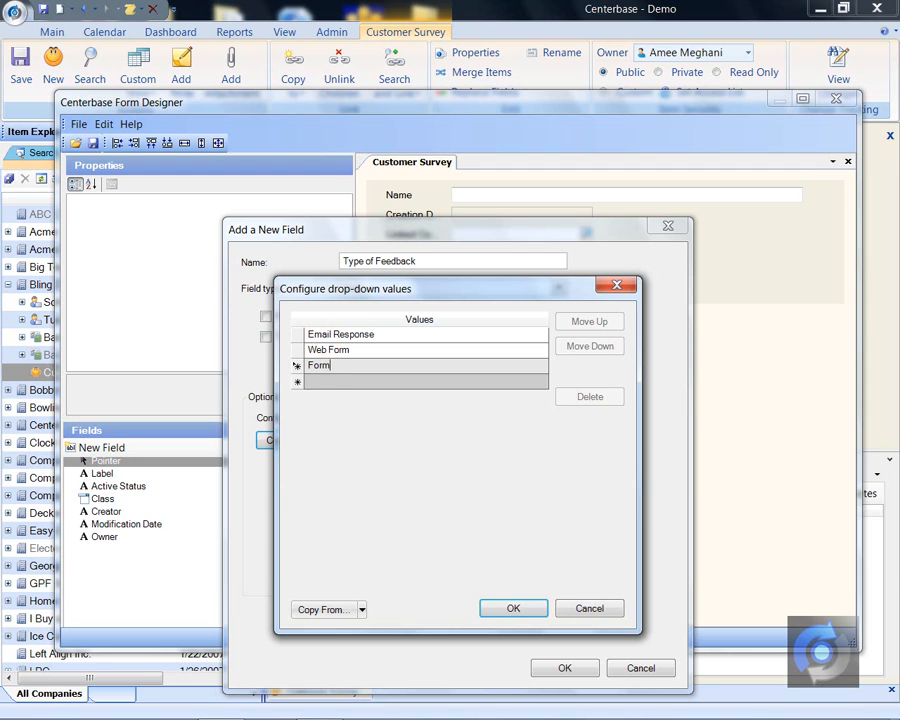
pyautogui.write('al Survey')
pyautogui.press('Tab')
pyautogui.write('Verba')
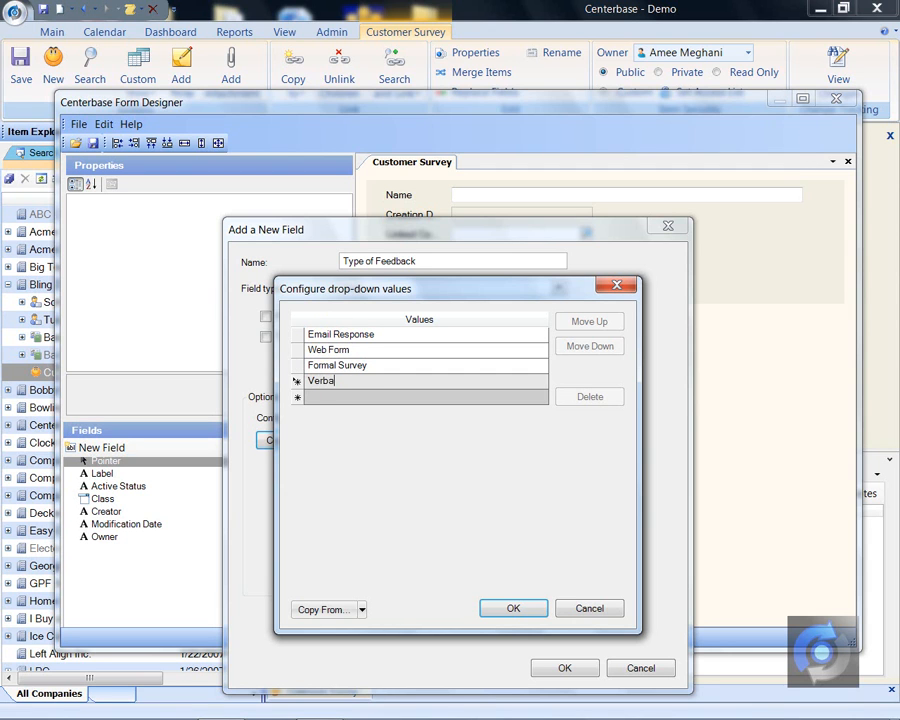
pyautogui.write('l Feedback')
pyautogui.press('Tab')
pyautogui.write('Phone')
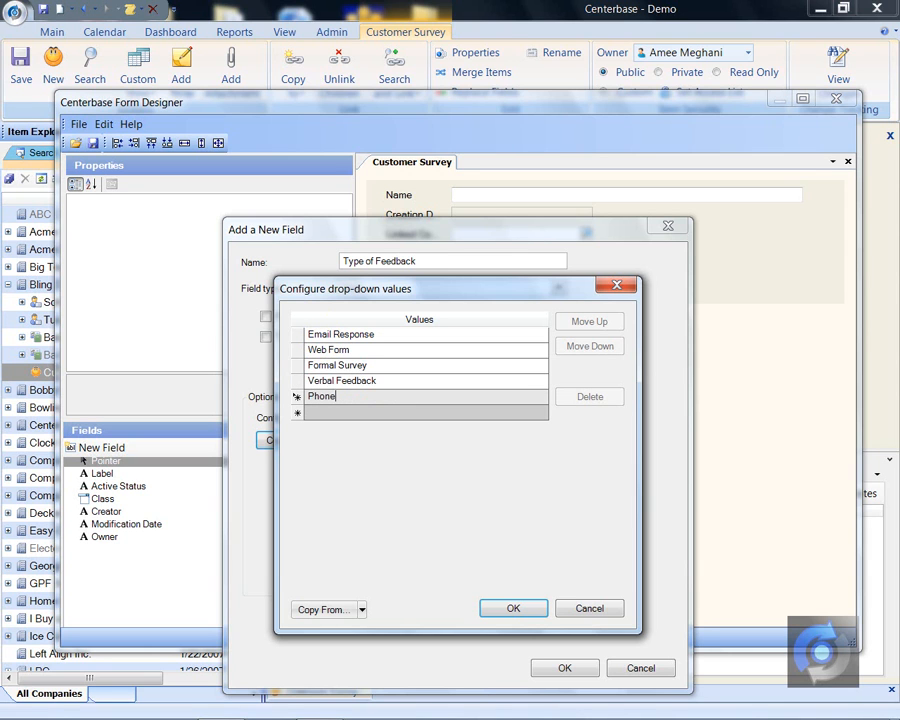
pyautogui.write(' Call')
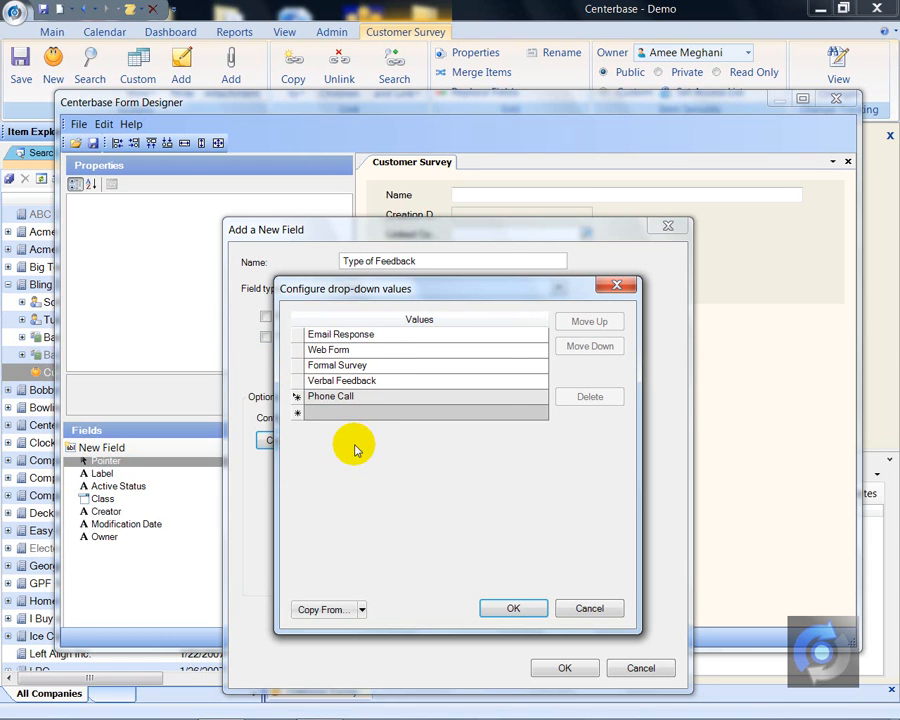
pyautogui.click(504, 605)
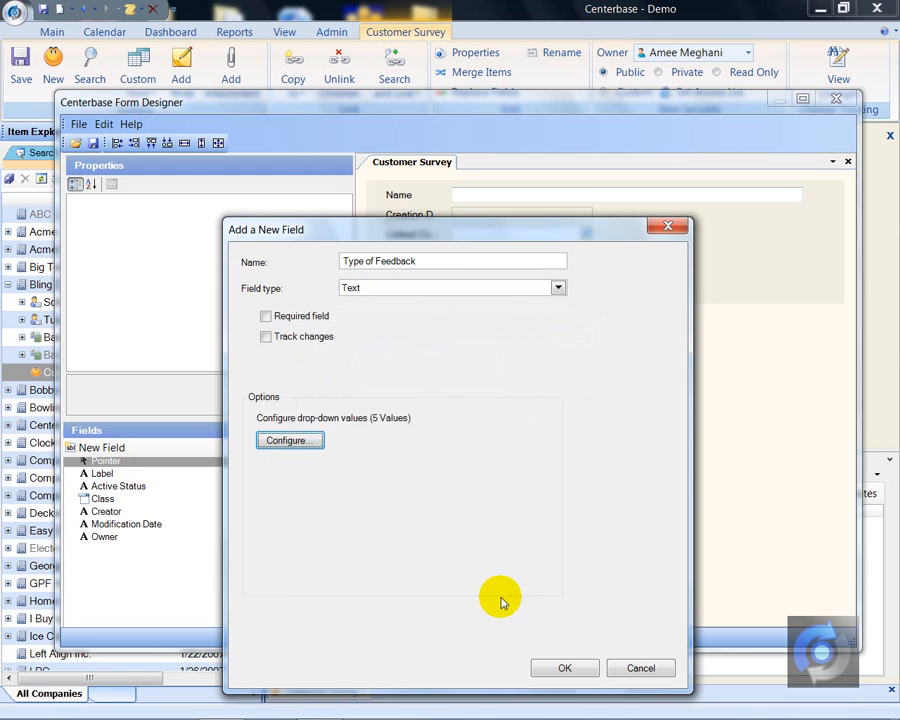
# - Finish creating the Type of Feedback field and place it on the form directly below Linked Contact
pyautogui.click(573, 670)
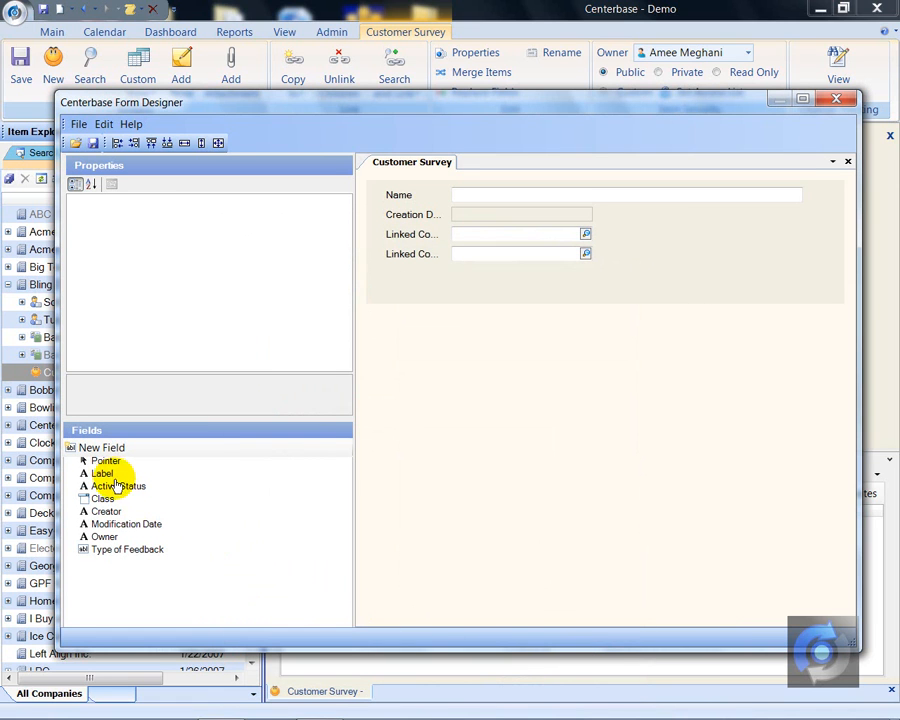
pyautogui.click(114, 552)
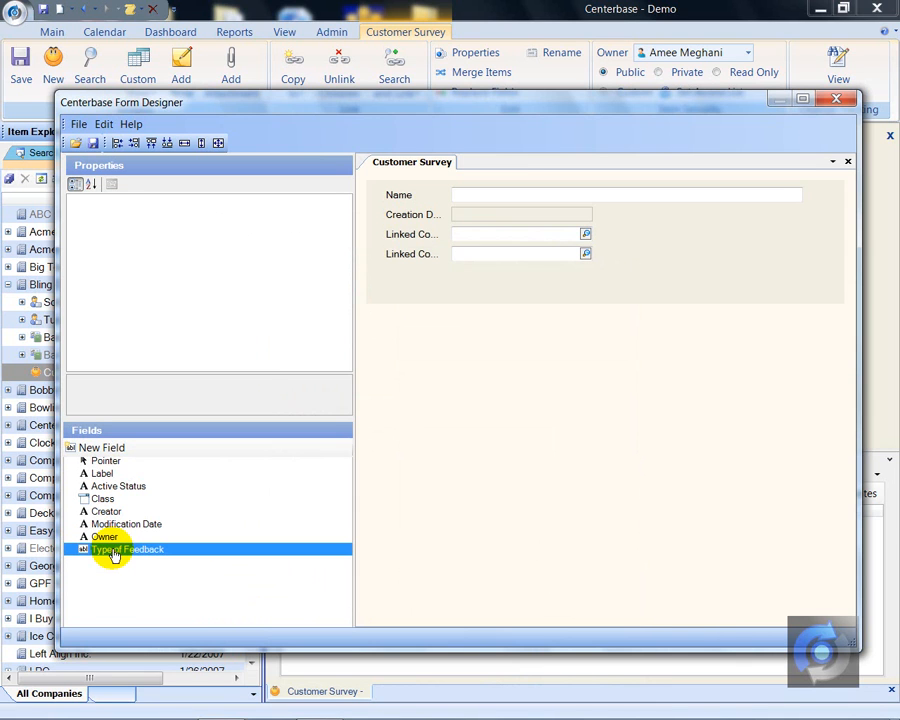
pyautogui.moveTo(114, 555)
pyautogui.mouseDown()
pyautogui.moveTo(209, 489)
pyautogui.moveTo(392, 278)
pyautogui.mouseUp()
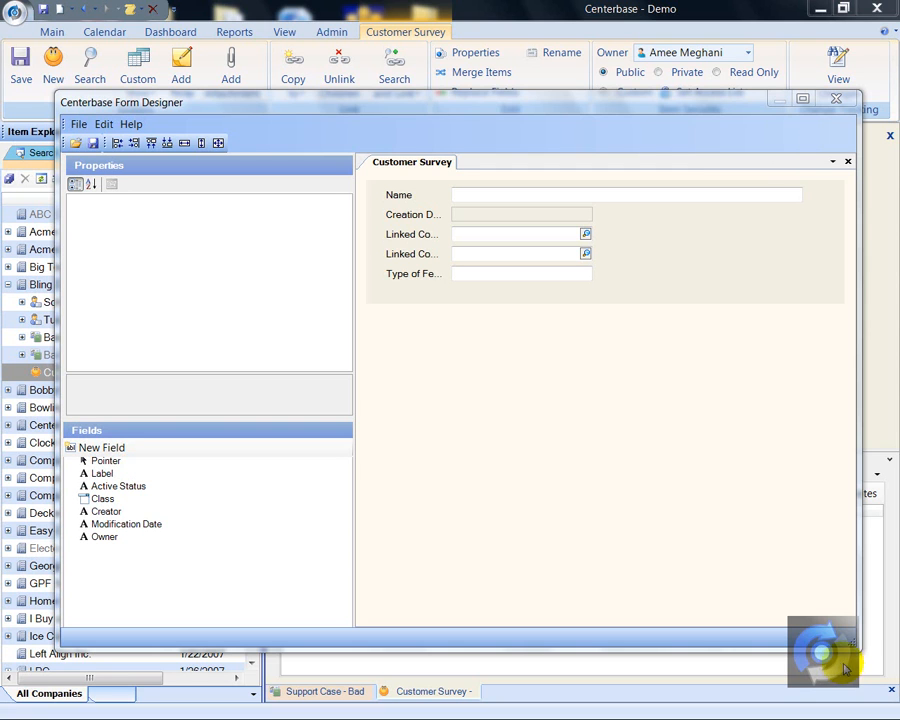
# - Create a Memo field named Comments and place it on the form directly below Type of Feedback
pyautogui.click(118, 455)
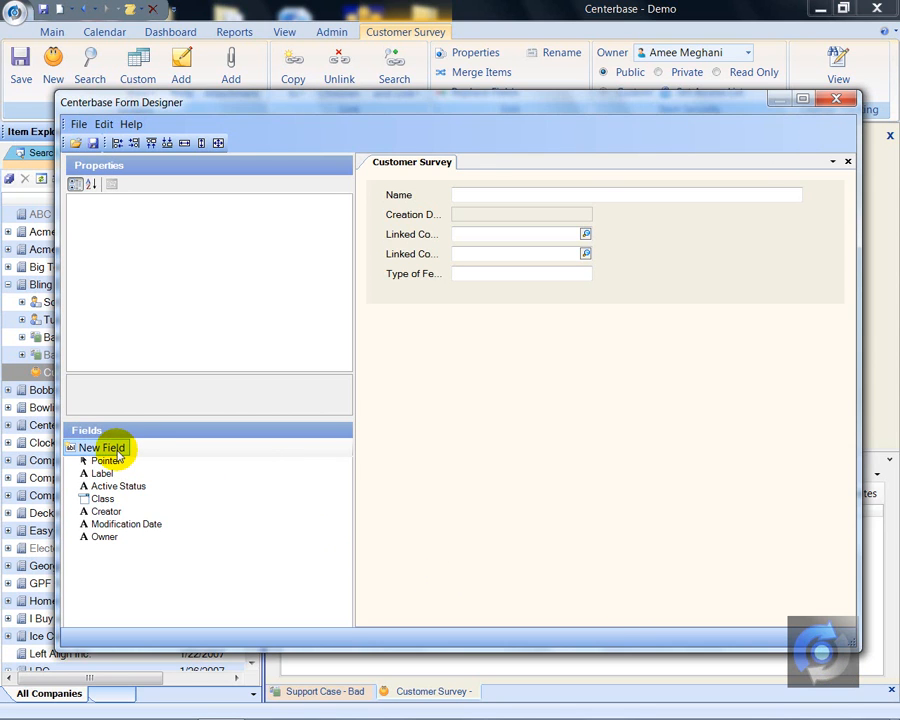
pyautogui.doubleClick(118, 452)
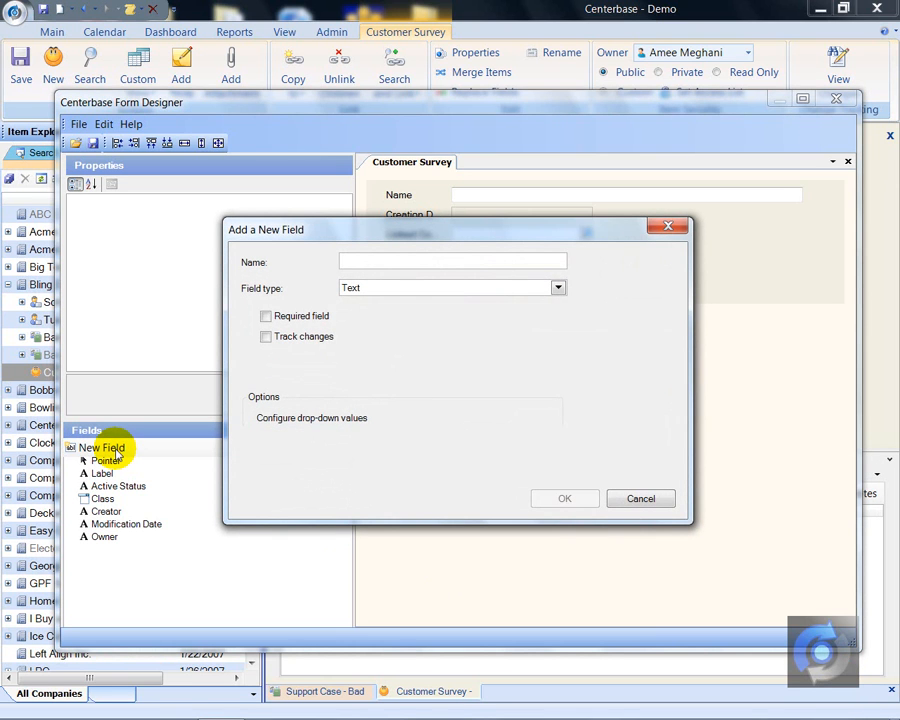
pyautogui.write('Comments')
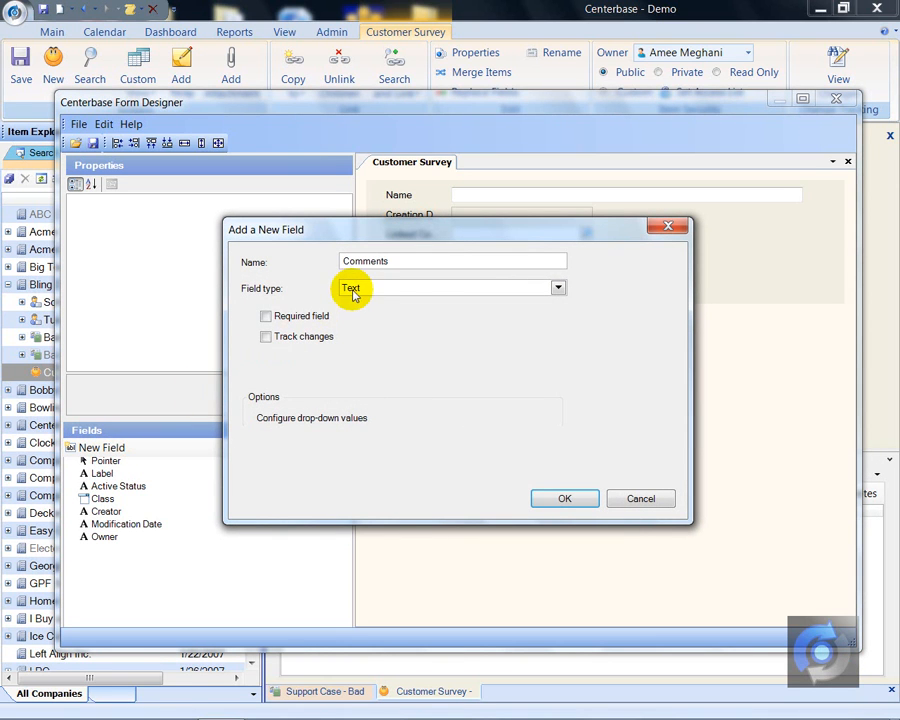
pyautogui.click(558, 290)
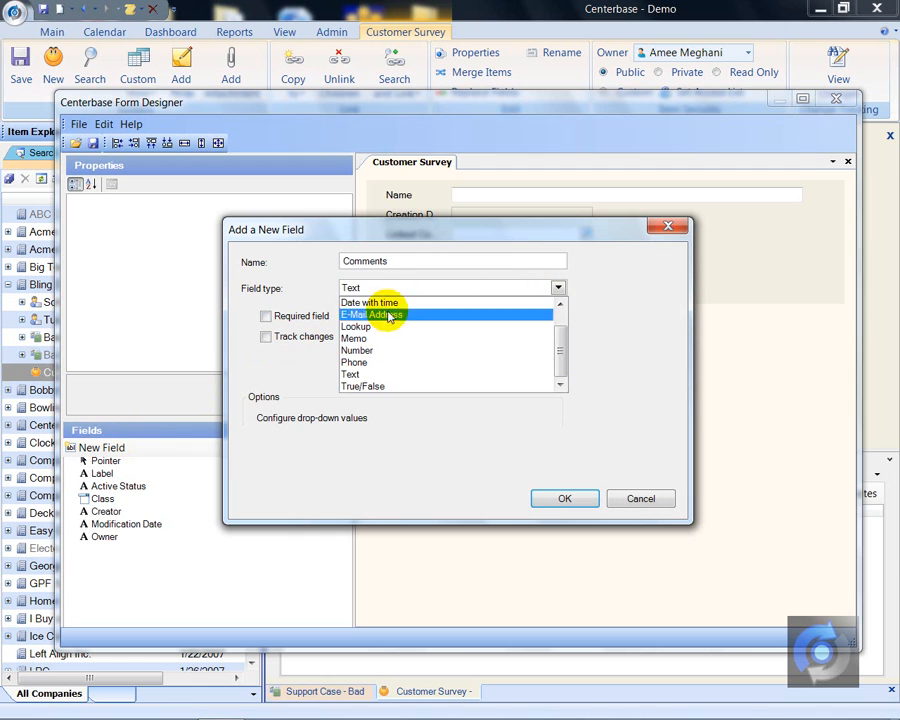
pyautogui.click(298, 335)
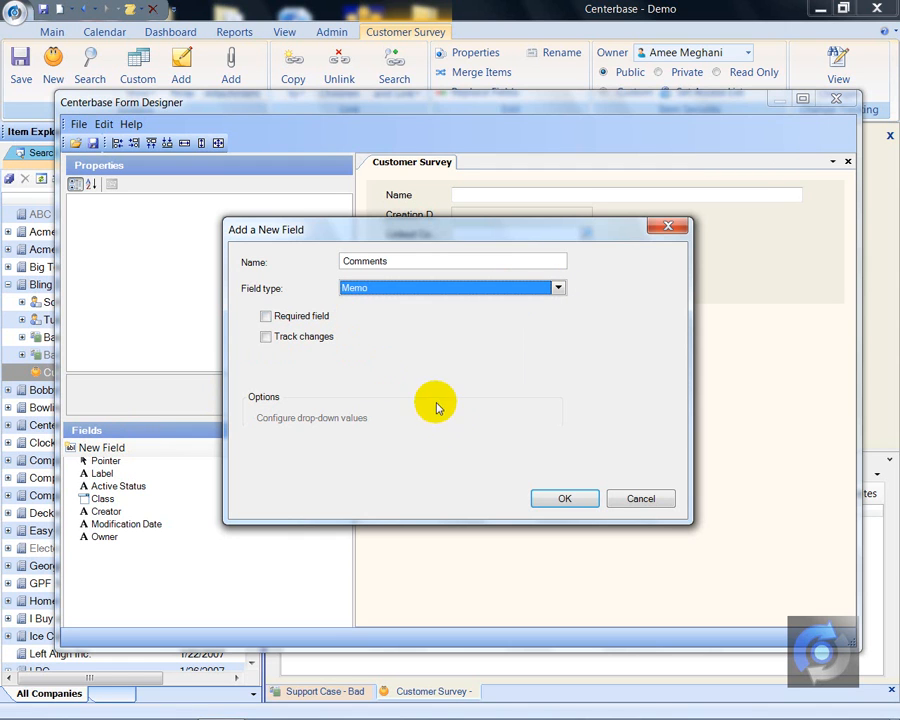
pyautogui.click(562, 502)
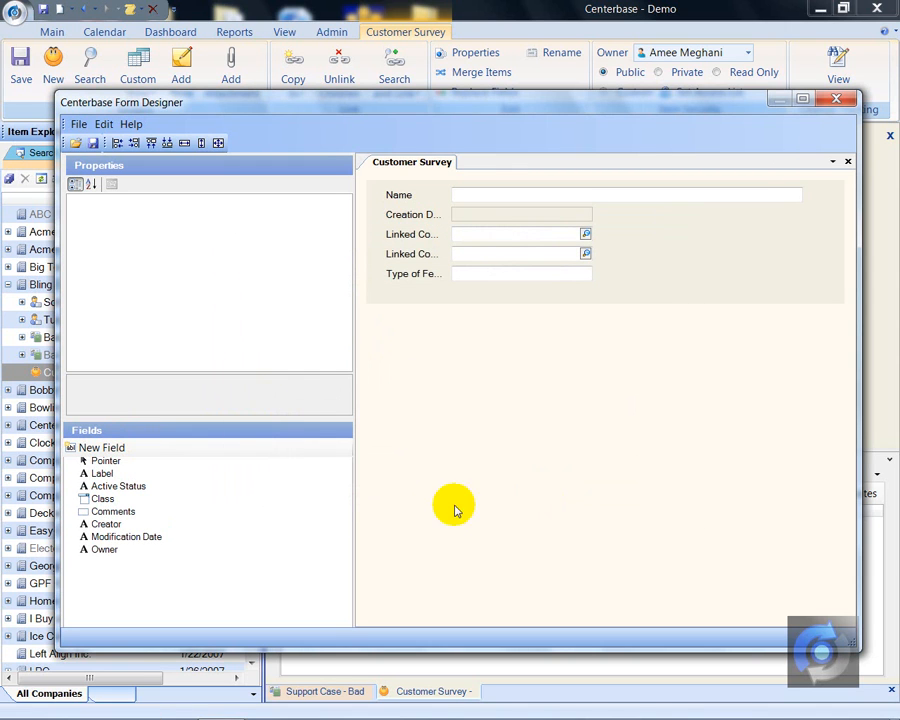
pyautogui.click(101, 516)
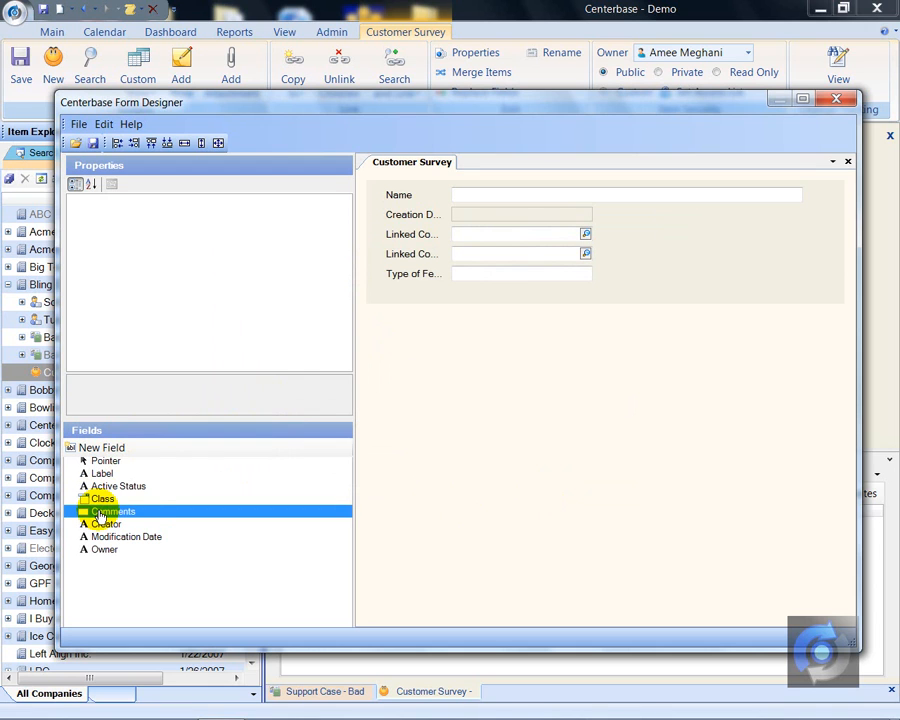
pyautogui.moveTo(101, 516); pyautogui.dragTo(387, 291)
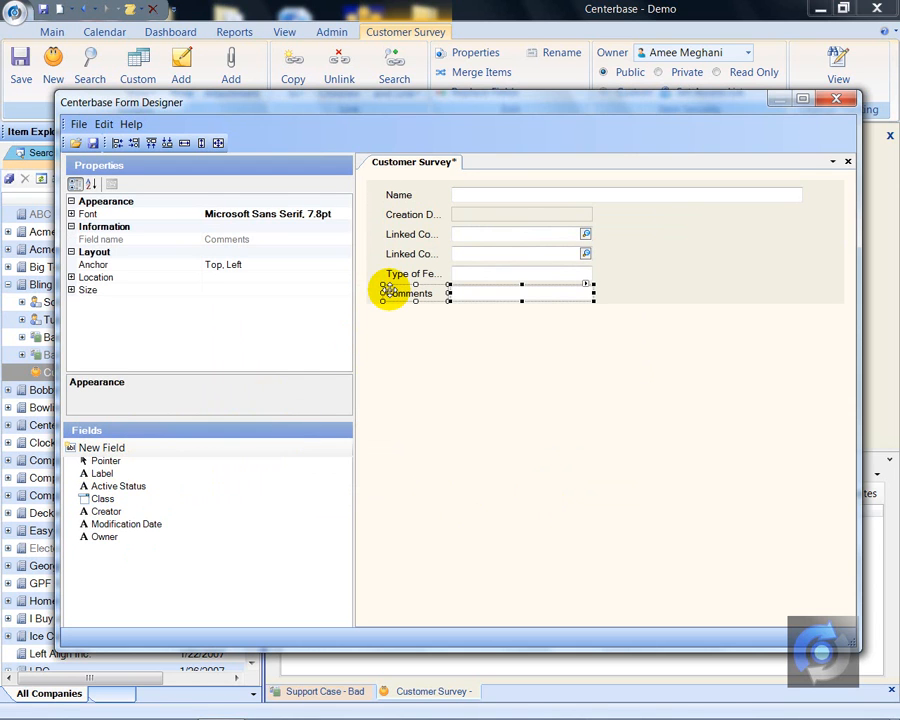
# - Enlarge the Comments box to the Name field's width and several lines high, and extend the form area to about 680 by 462
pyautogui.click(504, 293)
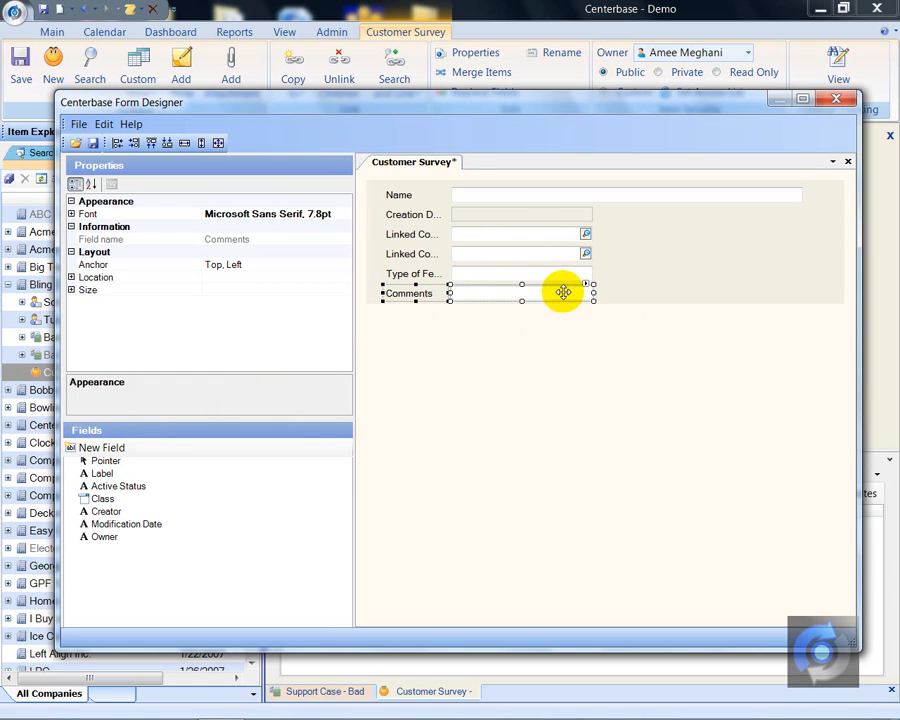
pyautogui.click(611, 279)
pyautogui.click(559, 297)
pyautogui.moveTo(590, 298); pyautogui.dragTo(804, 376)
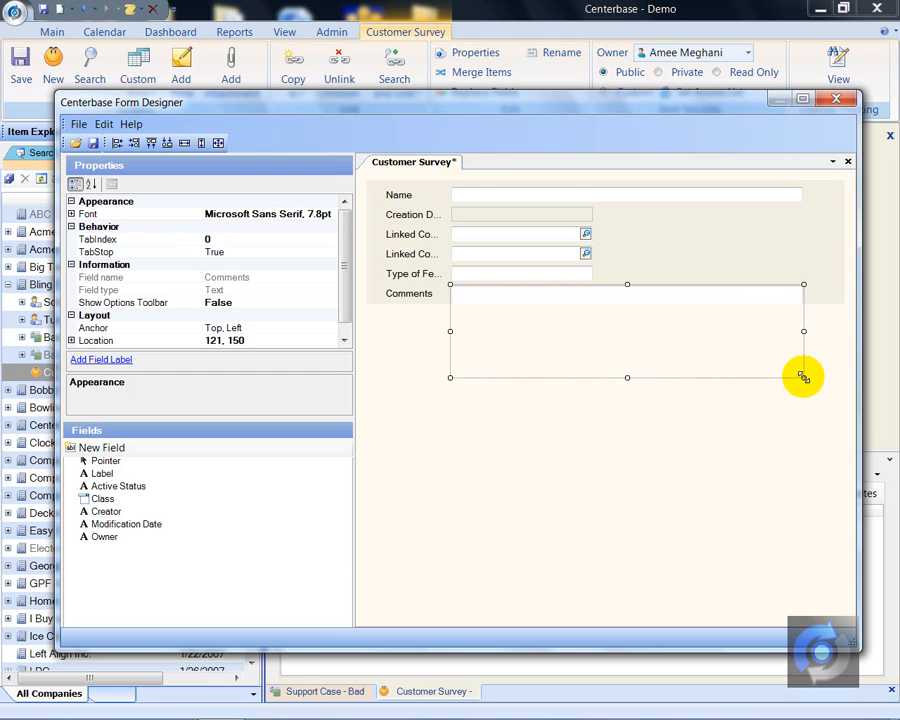
pyautogui.click(632, 259)
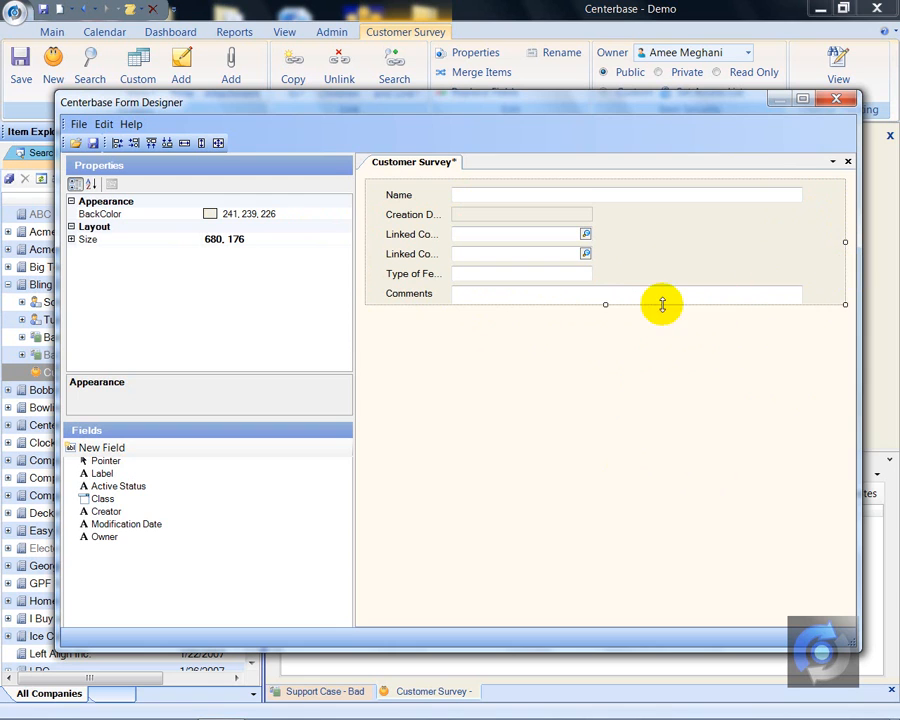
pyautogui.moveTo(605, 304); pyautogui.dragTo(633, 506)
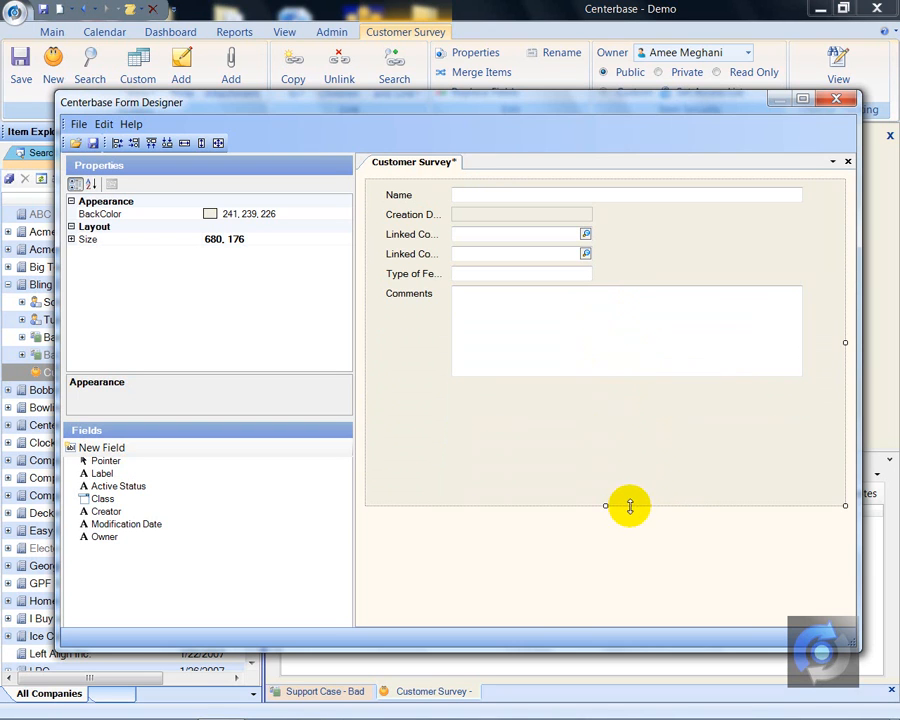
# - Create a new True/False field named Acknowledgement?
pyautogui.doubleClick(112, 449)
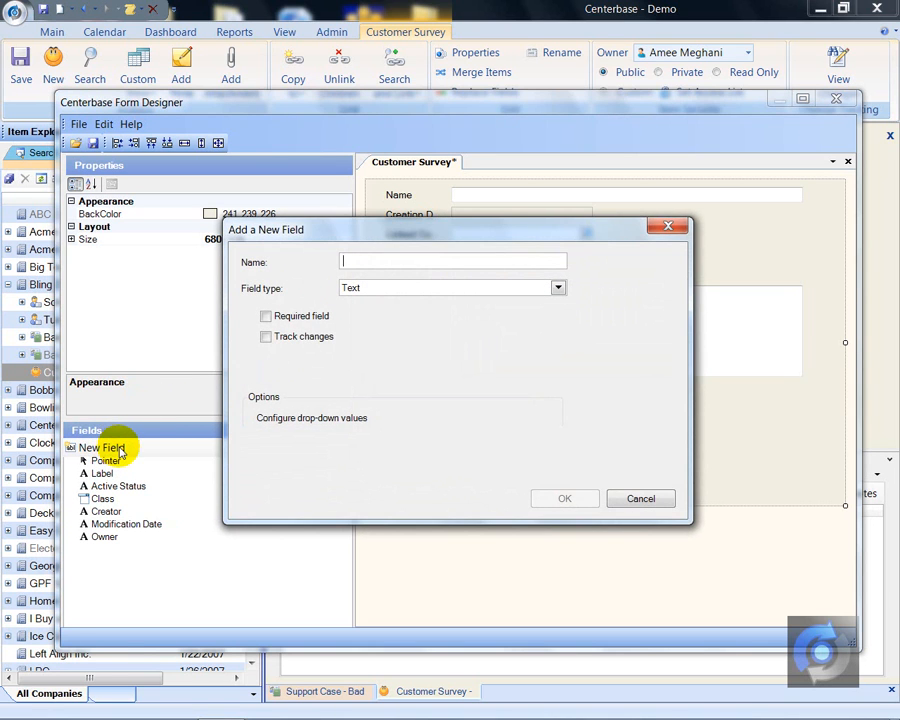
pyautogui.write('Ack')
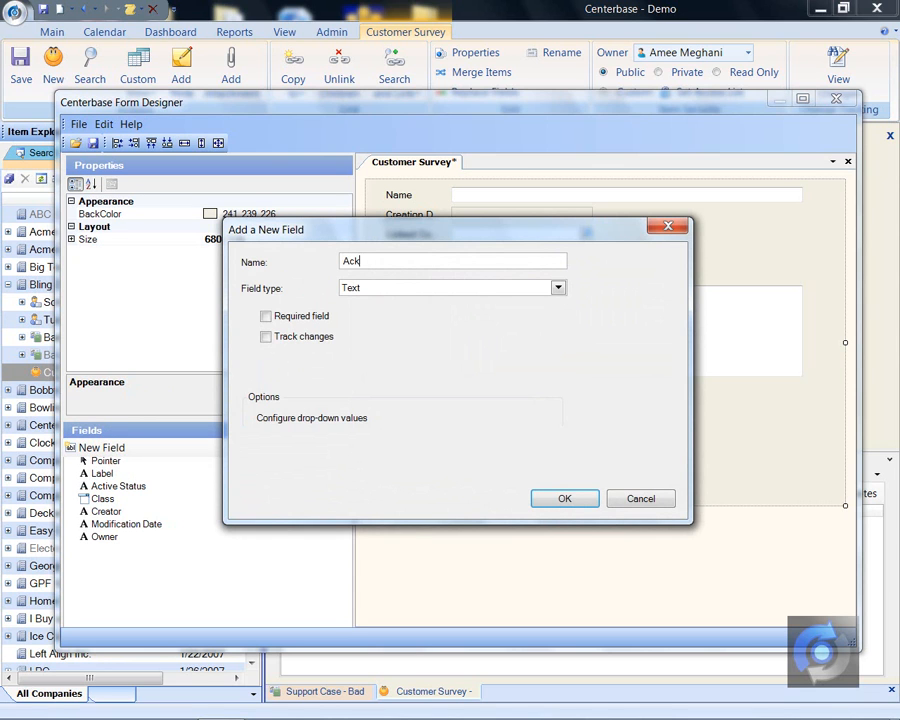
pyautogui.write('nowledgement?')
pyautogui.click(559, 288)
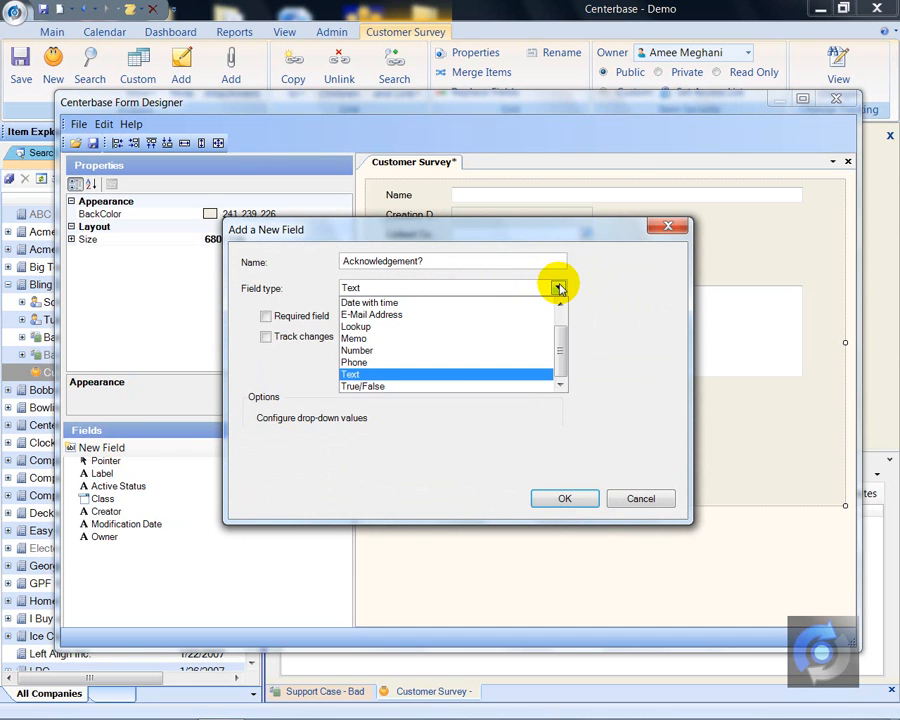
pyautogui.click(353, 387)
pyautogui.click(562, 499)
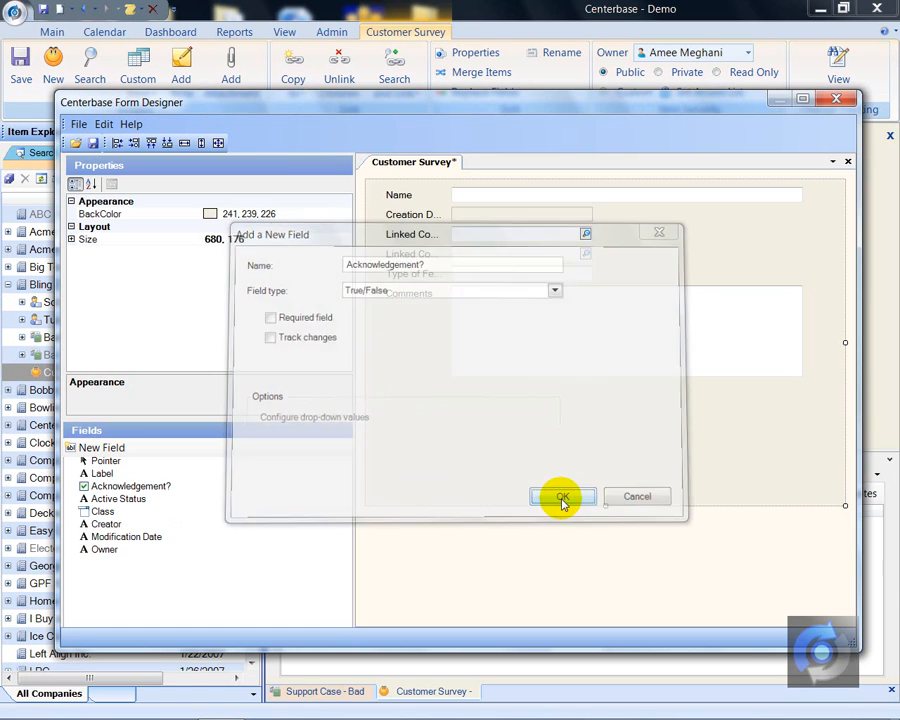
# - Place the Acknowledgement? field on the form below the Comments box, aligned with the labels above
pyautogui.click(117, 487)
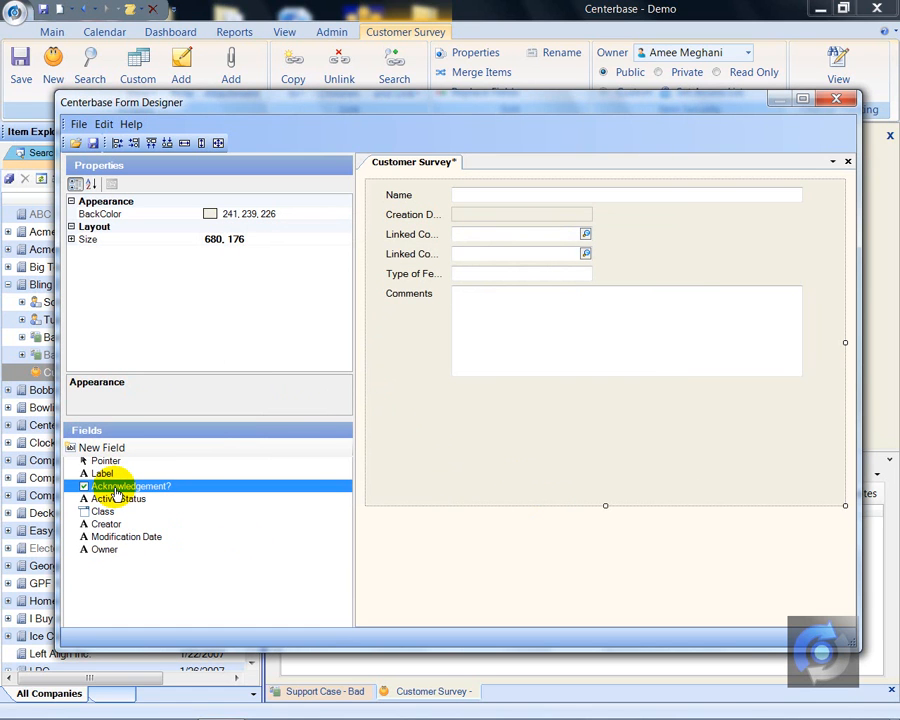
pyautogui.moveTo(117, 492); pyautogui.dragTo(391, 400)
pyautogui.click(470, 435)
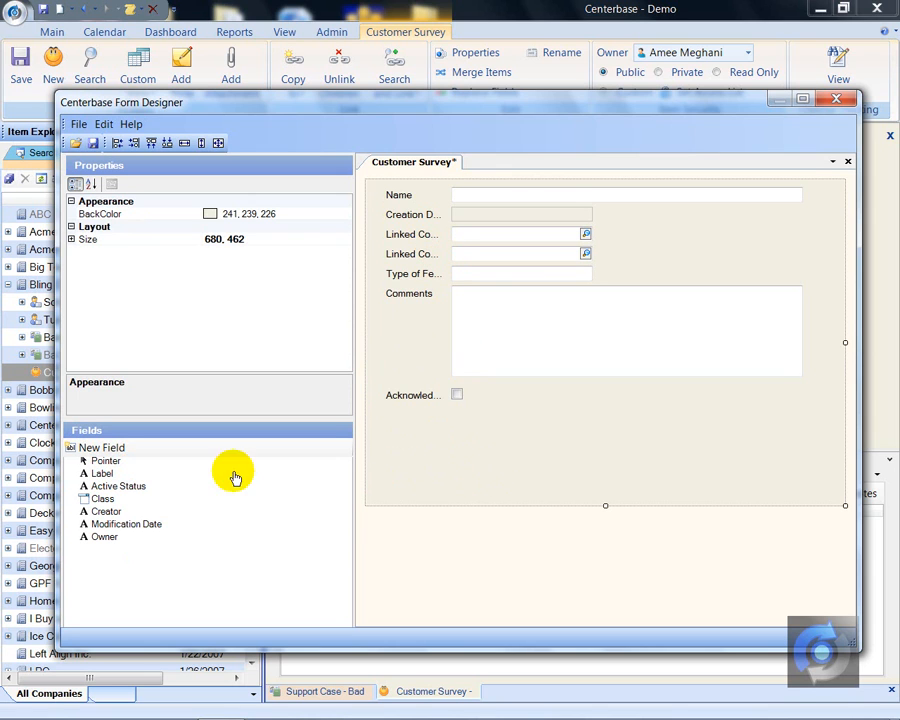
# - Create a Date with time field named Date Acknowledged and place it on the form directly below Acknowledgement?
pyautogui.doubleClick(102, 448)
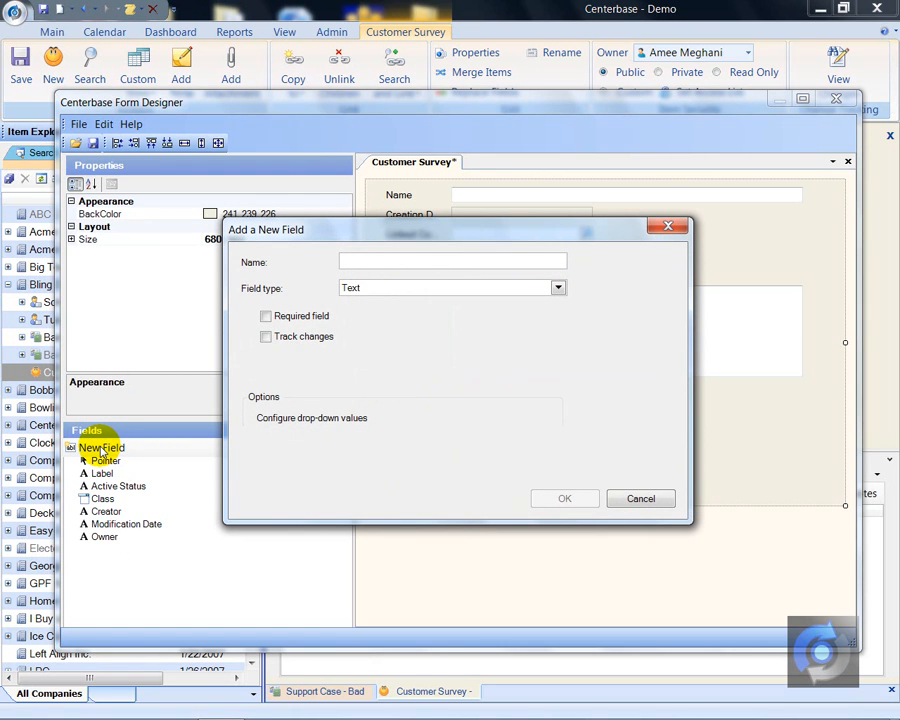
pyautogui.write('Date Acknowledges')
pyautogui.press('BackSpace')
pyautogui.write('d')
pyautogui.click(558, 288)
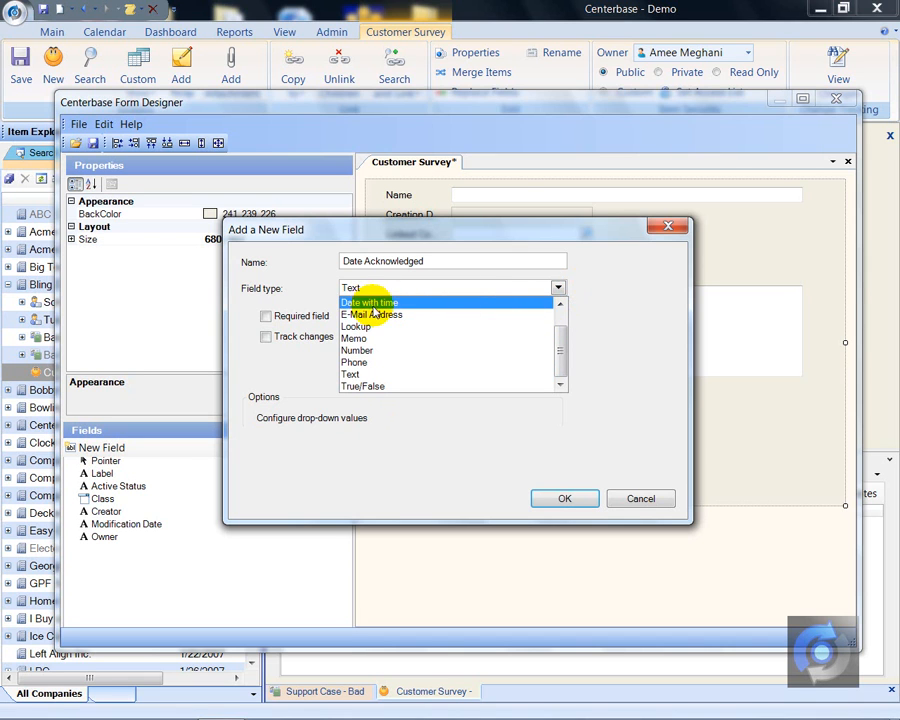
pyautogui.click(560, 303)
pyautogui.click(559, 303)
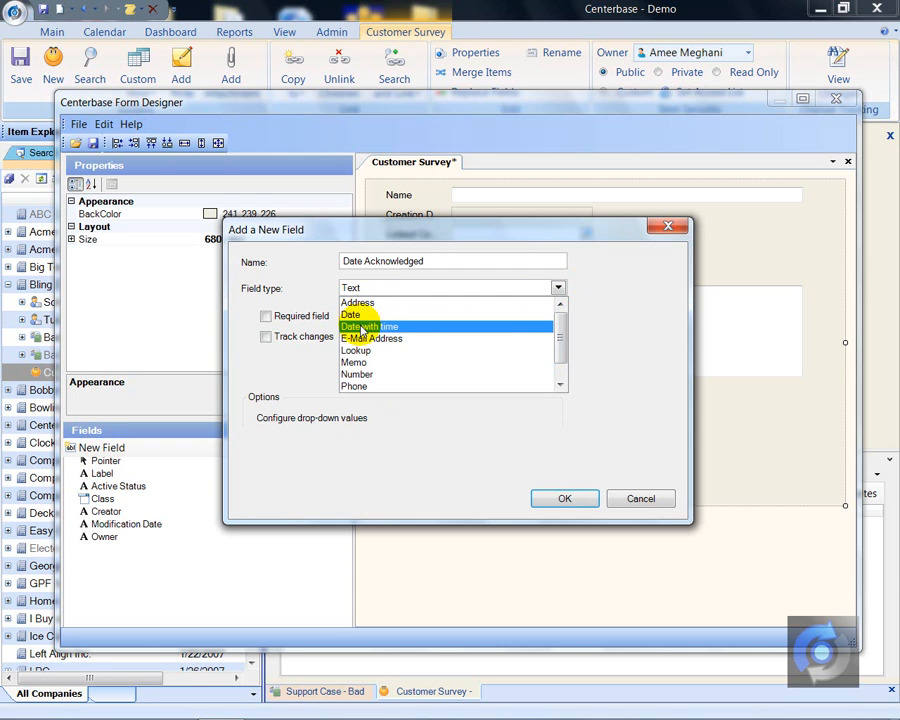
pyautogui.click(366, 329)
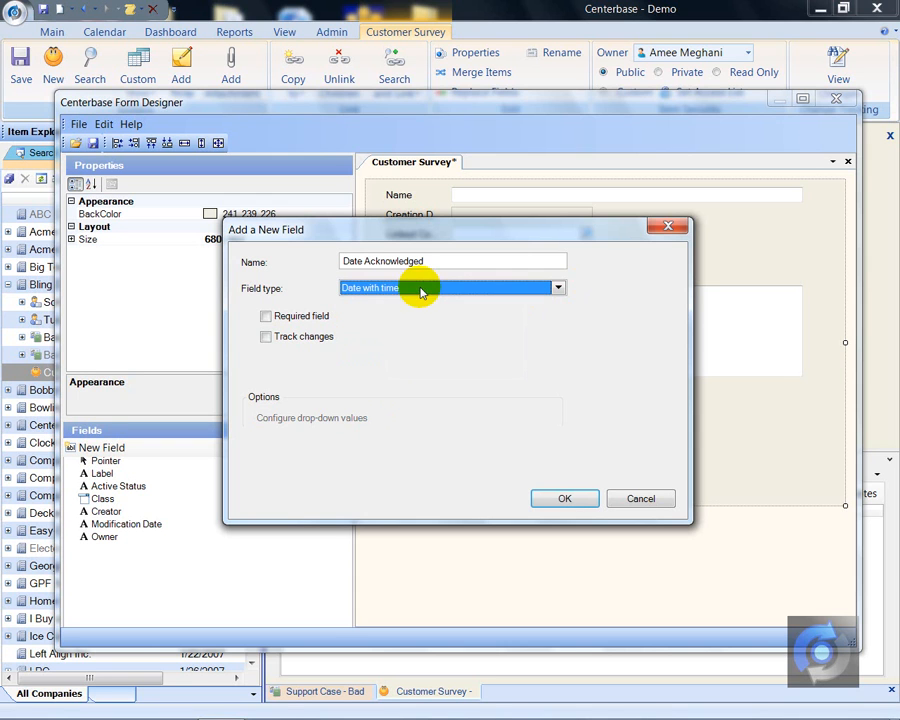
pyautogui.click(566, 497)
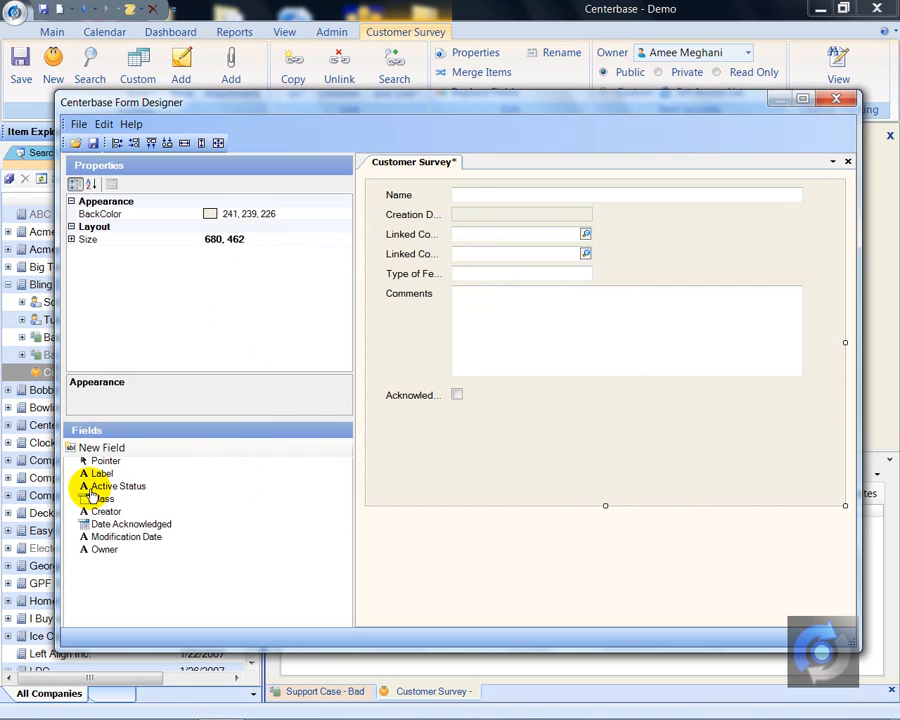
pyautogui.moveTo(104, 520); pyautogui.dragTo(395, 414)
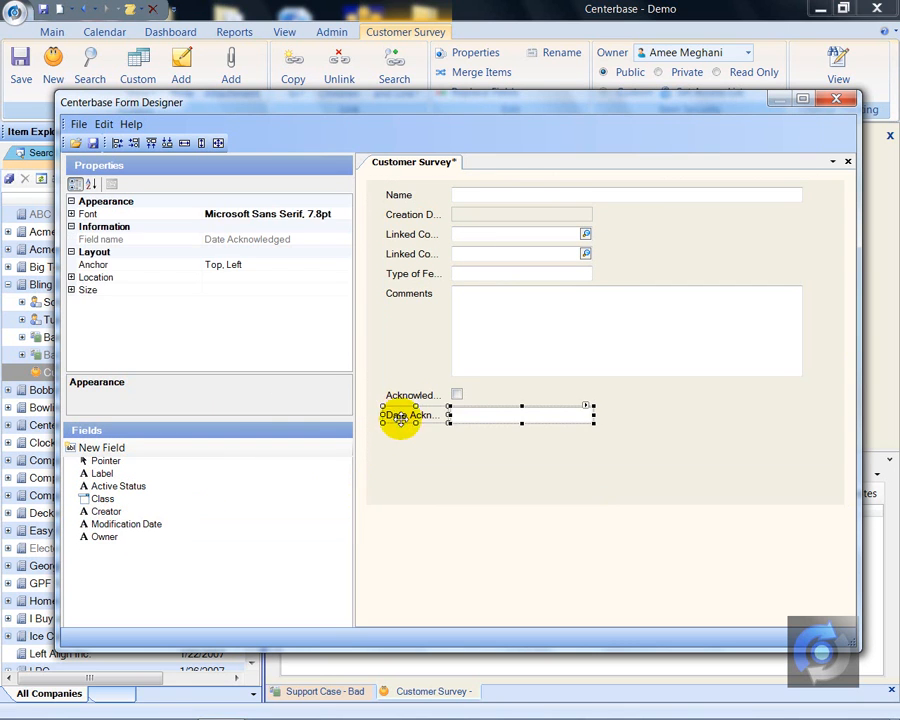
pyautogui.click(422, 455)
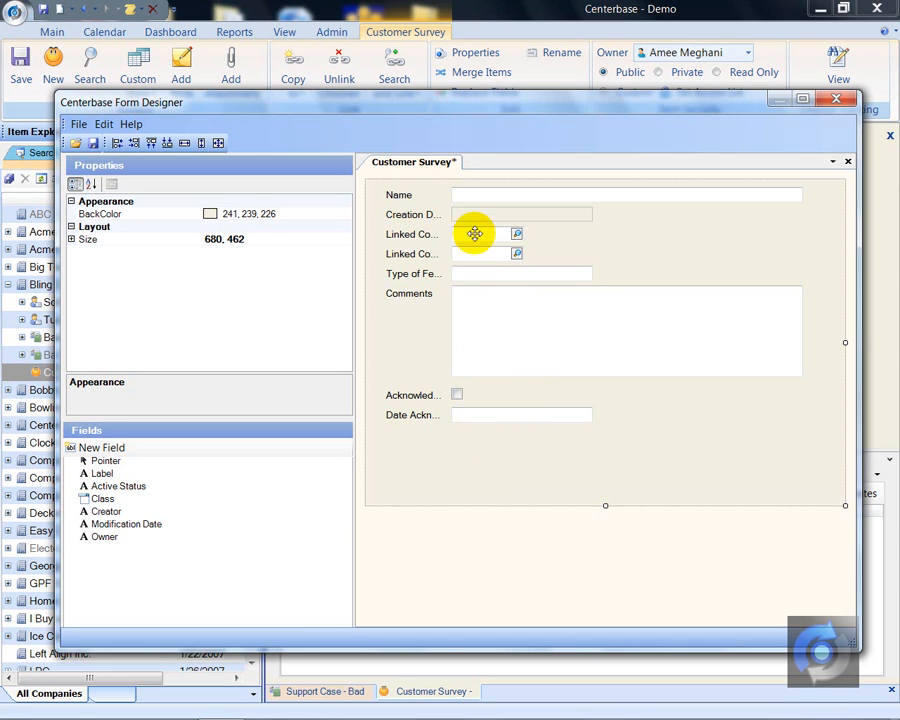
# - Move the left edges of all the input boxes to the right and realign the Acknowledgement? checkbox with them, making room for longer labels
pyautogui.moveTo(470, 193); pyautogui.dragTo(474, 187)
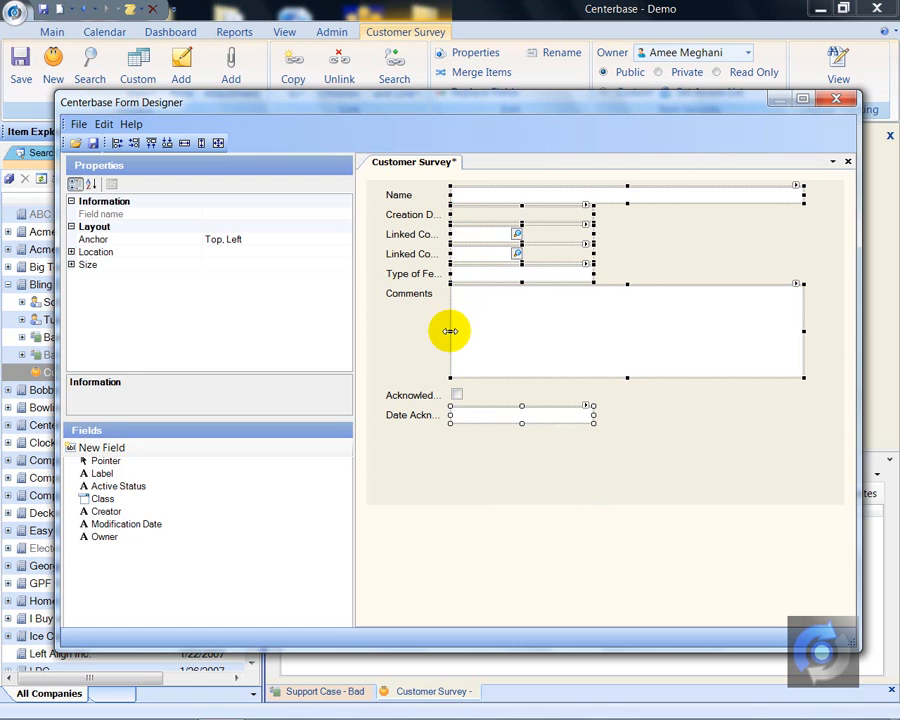
pyautogui.moveTo(450, 331); pyautogui.dragTo(488, 330)
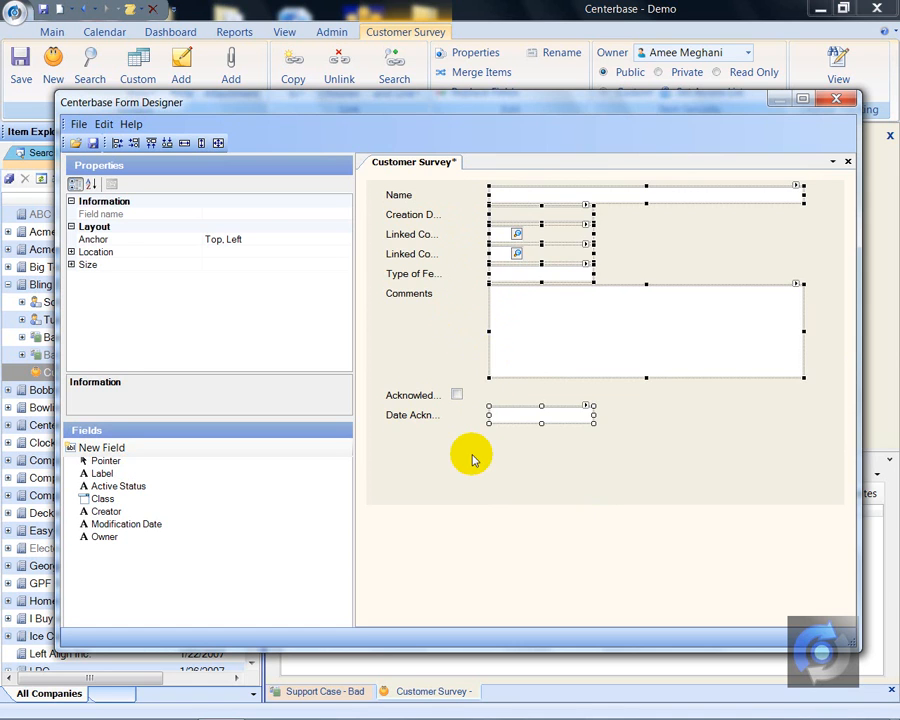
pyautogui.click(470, 440)
pyautogui.moveTo(455, 394); pyautogui.dragTo(495, 393)
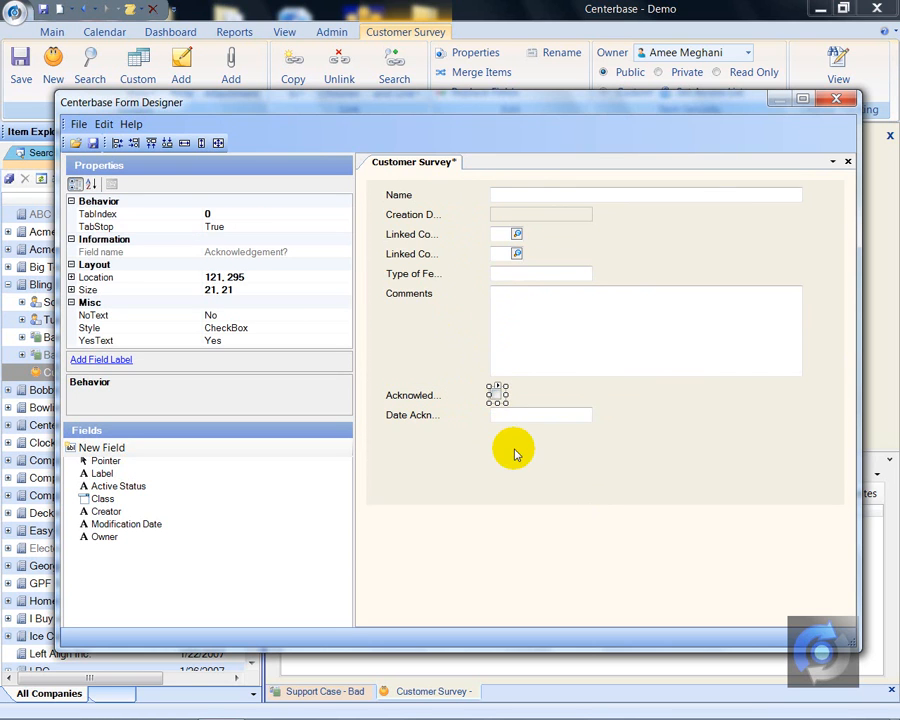
pyautogui.click(456, 440)
# - Widen all the field labels together up to the input boxes so their full names fit
pyautogui.moveTo(458, 446); pyautogui.dragTo(400, 183)
pyautogui.moveTo(443, 287); pyautogui.dragTo(478, 293)
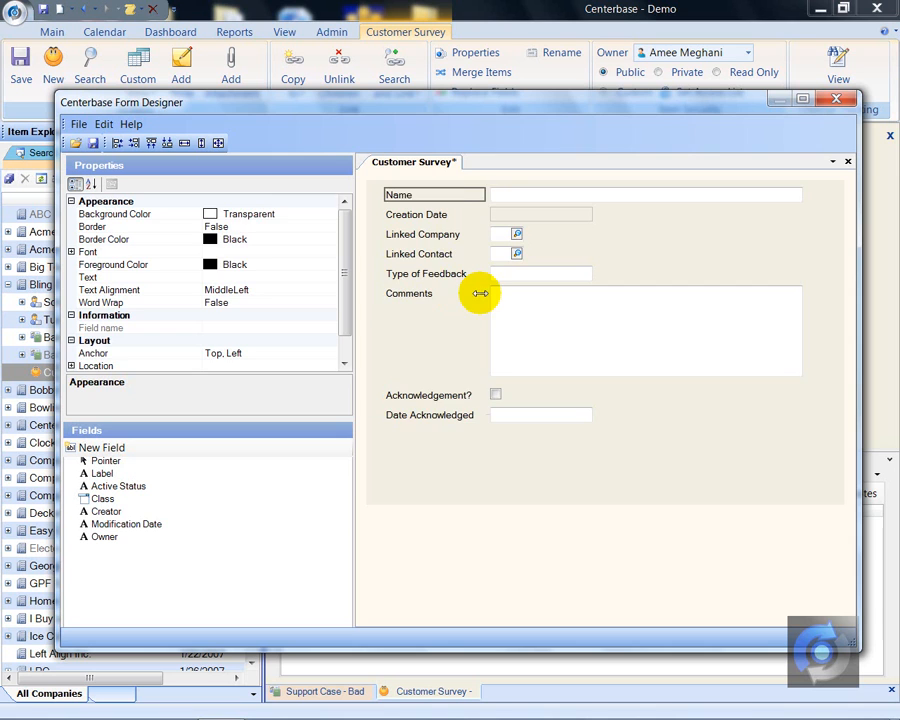
pyautogui.click(487, 446)
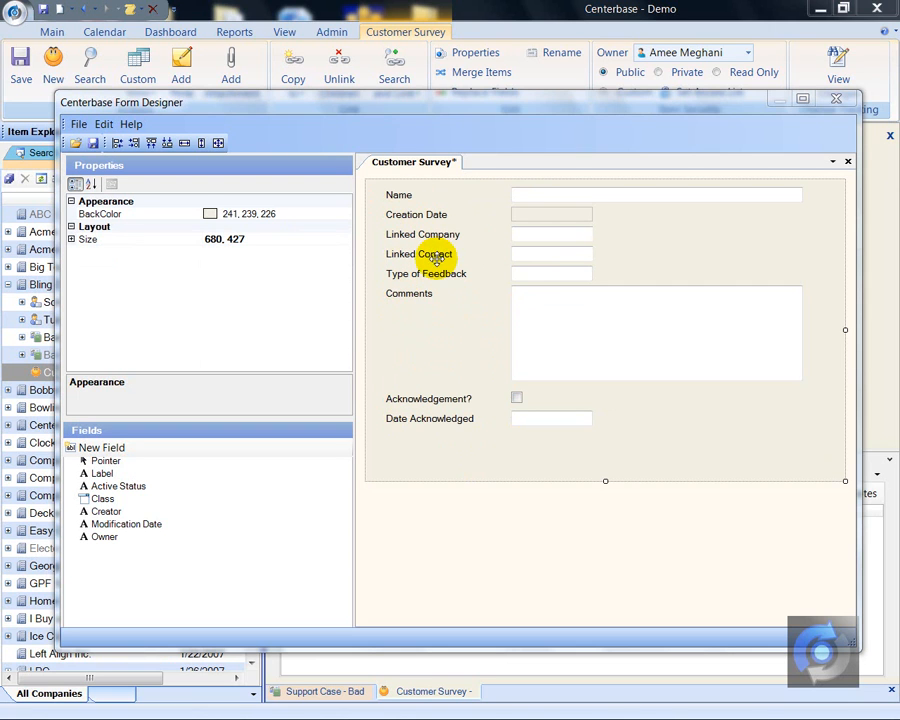
# - Widen the Creation Date, Linked Company, Linked Contact, Type of Feedback and Date Acknowledged boxes together to match the Name box's right edge
pyautogui.click(531, 273)
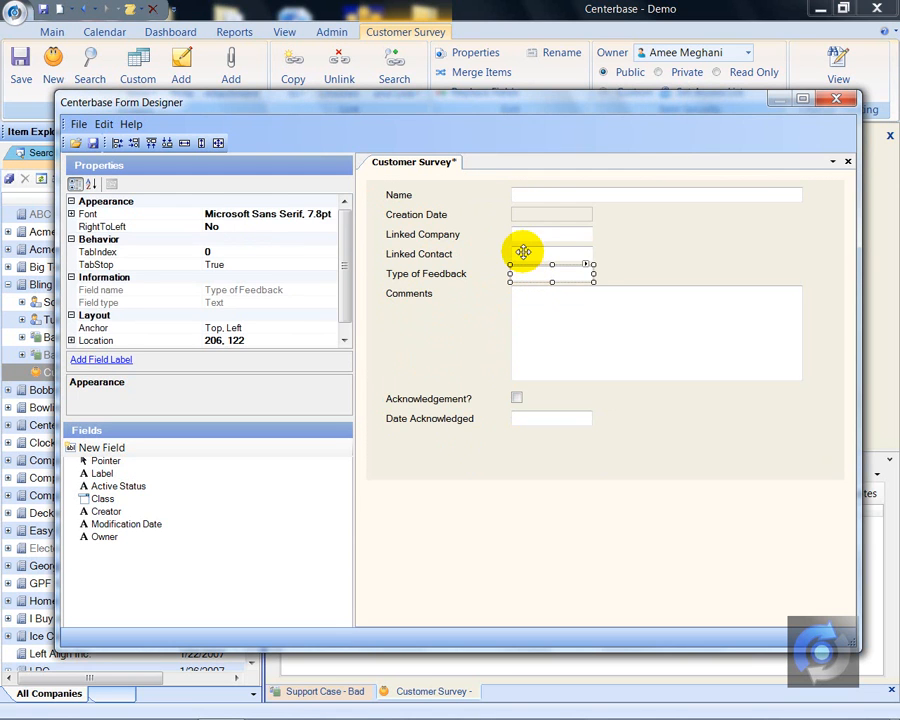
pyautogui.keyDown('ctrl'); pyautogui.click(520, 250); pyautogui.keyUp('ctrl')
pyautogui.keyDown('ctrl'); pyautogui.click(521, 234); pyautogui.keyUp('ctrl')
pyautogui.keyDown('ctrl'); pyautogui.click(517, 212); pyautogui.keyUp('ctrl')
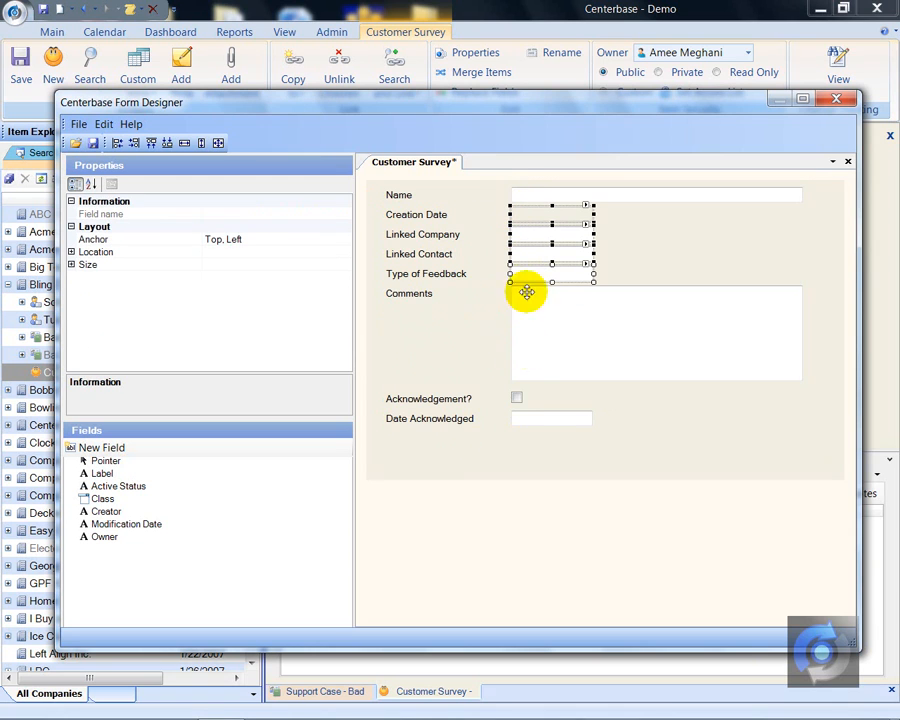
pyautogui.keyDown('ctrl'); pyautogui.click(532, 419); pyautogui.keyUp('ctrl')
pyautogui.moveTo(590, 417); pyautogui.dragTo(804, 418)
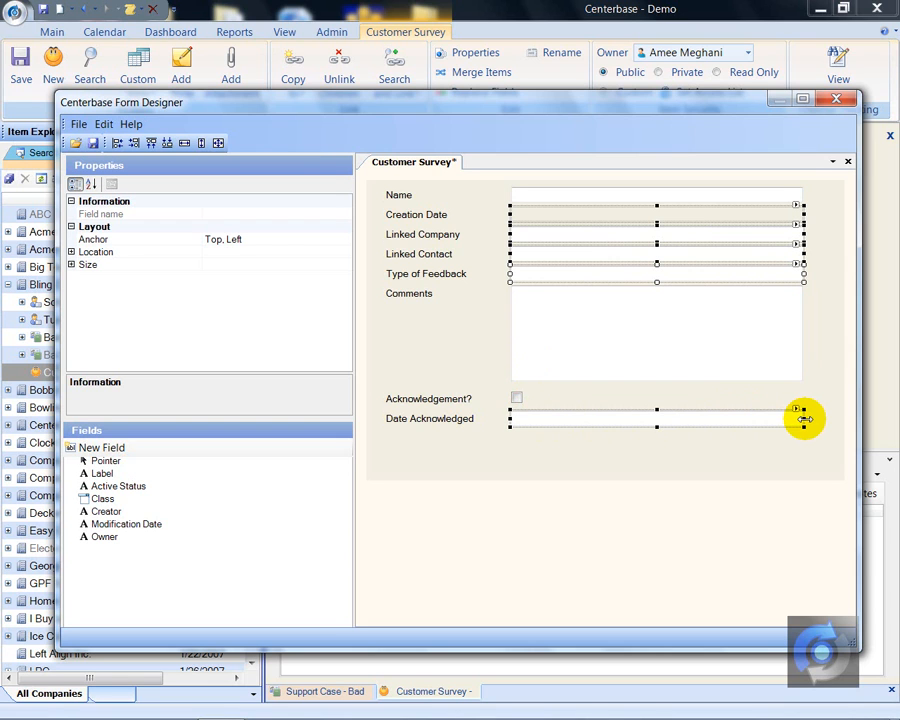